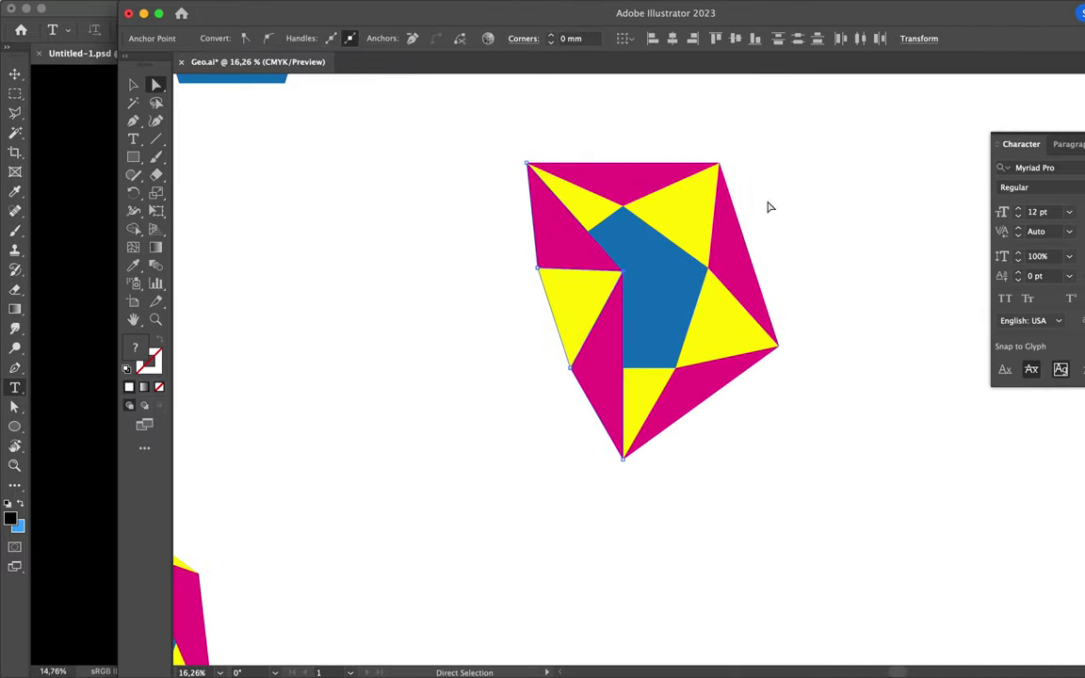
Drag the star's corner, top, bottom and right vertices outward into a spikier outline.
{"action": "mouse_move", "coordinate": [767, 206]}
{"action": "left_mouse_down"}
{"action": "mouse_move", "coordinate": [696, 273]}
{"action": "mouse_move", "coordinate": [720, 228]}
{"action": "left_mouse_up"}
{"action": "mouse_move", "coordinate": [719, 164]}
{"action": "left_mouse_down"}
{"action": "mouse_move", "coordinate": [733, 126]}
{"action": "mouse_move", "coordinate": [799, 305]}
{"action": "mouse_move", "coordinate": [815, 247]}
{"action": "left_mouse_up"}
{"action": "left_click_drag", "start_coordinate": [527, 165], "coordinate": [470, 127]}
{"action": "left_click_drag", "start_coordinate": [624, 459], "coordinate": [657, 500]}
{"action": "mouse_move", "coordinate": [664, 110]}
{"action": "left_mouse_down"}
{"action": "mouse_move", "coordinate": [702, 141]}
{"action": "mouse_move", "coordinate": [678, 149]}
{"action": "left_mouse_up"}
{"action": "left_click_drag", "start_coordinate": [819, 365], "coordinate": [868, 376]}
{"action": "left_click", "coordinate": [649, 383], "text": "super"}
{"action": "left_click_drag", "start_coordinate": [629, 390], "coordinate": [640, 380]}
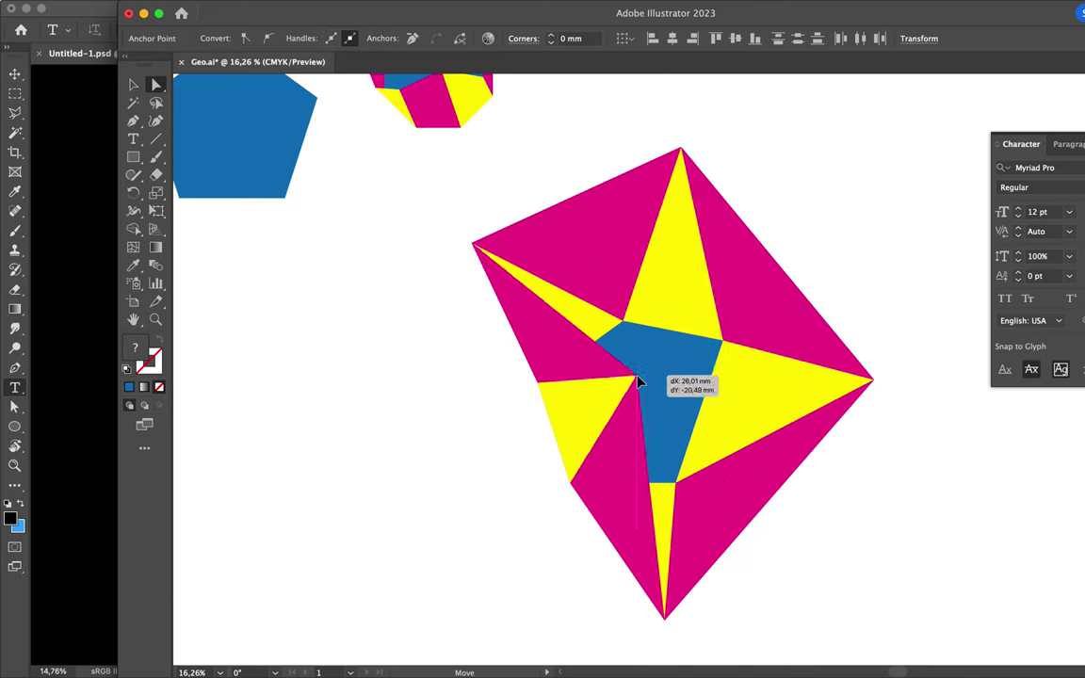
{"action": "left_click_drag", "start_coordinate": [680, 149], "coordinate": [680, 124]}
Add an inward bend on the lower-right edge, refine the remaining vertices, and copy the star.
{"action": "key", "text": "p"}
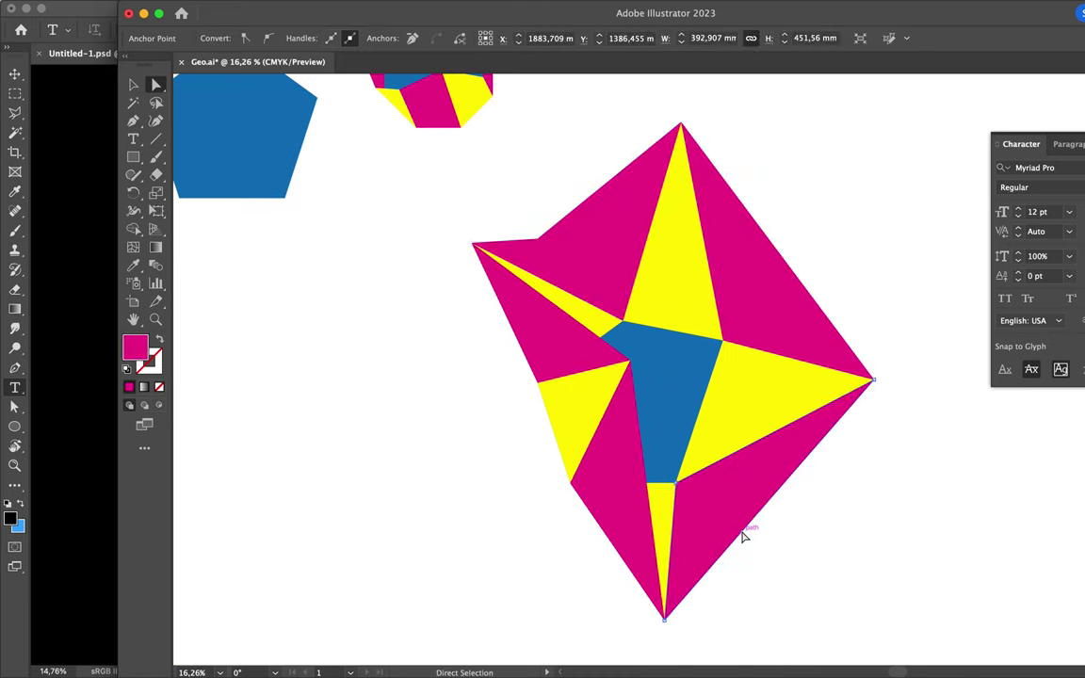
{"action": "left_click_drag", "start_coordinate": [743, 534], "coordinate": [724, 509]}
{"action": "left_click_drag", "start_coordinate": [680, 124], "coordinate": [776, 160]}
{"action": "mouse_move", "coordinate": [538, 383]}
{"action": "left_mouse_down"}
{"action": "mouse_move", "coordinate": [571, 382]}
{"action": "mouse_move", "coordinate": [568, 372]}
{"action": "left_mouse_up"}
{"action": "left_click_drag", "start_coordinate": [571, 482], "coordinate": [537, 461]}
{"action": "left_click_drag", "start_coordinate": [537, 238], "coordinate": [571, 273]}
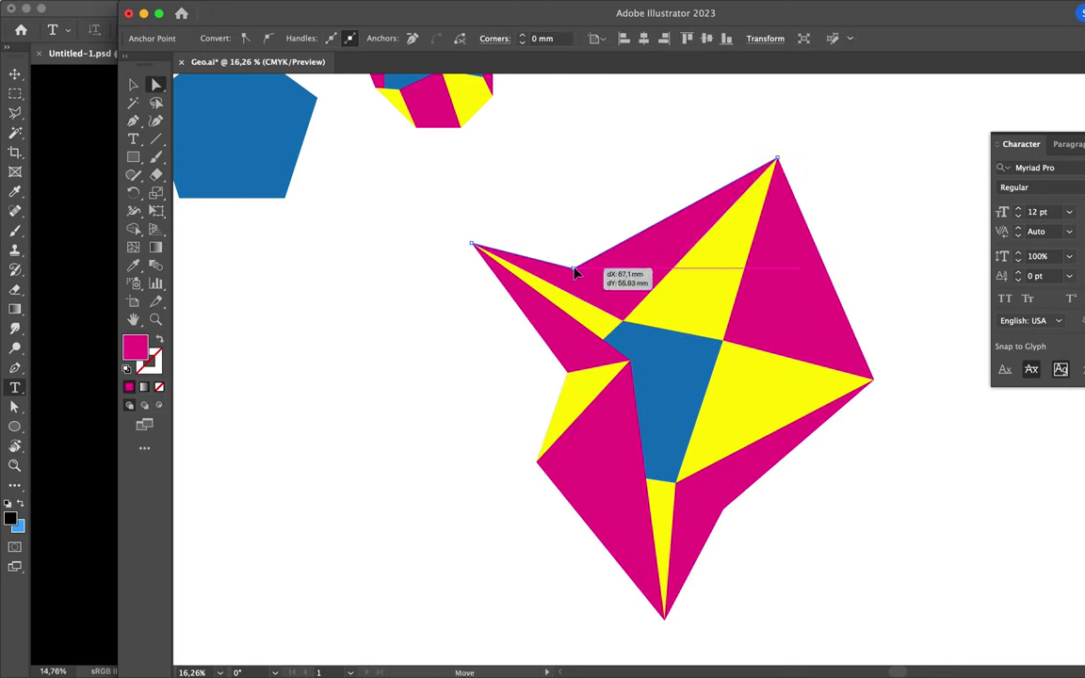
{"action": "key", "text": "ctrl+a"}
{"action": "key", "text": "ctrl+c"}
Paste the copied star into the poster as a Vector Smart Object.
{"action": "key", "text": "ctrl+Tab"}
{"action": "key", "text": "ctrl+v"}
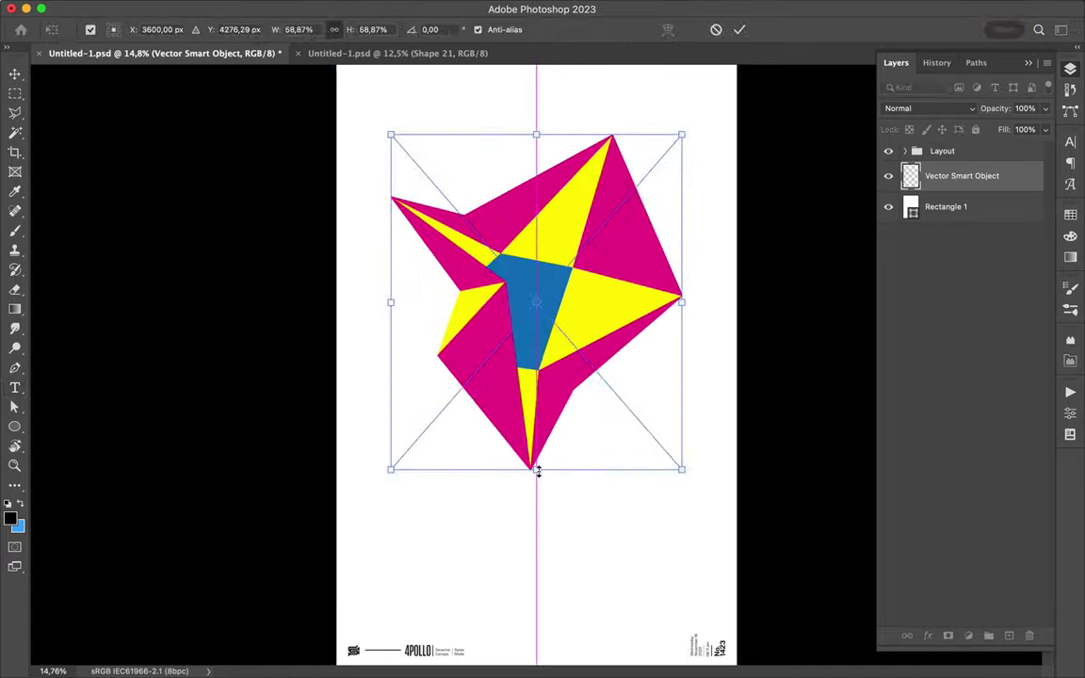
{"action": "key", "text": "Return"}
{"action": "scroll", "coordinate": [471, 231], "scroll_direction": "up", "scroll_amount": 2}
Zoom in and set the first Polygonal Lasso corner on the star's left facet.
{"action": "key", "text": "l"}
{"action": "scroll", "coordinate": [452, 216], "scroll_direction": "up", "scroll_amount": 2}
{"action": "scroll", "coordinate": [321, 104], "scroll_direction": "up", "scroll_amount": 3}
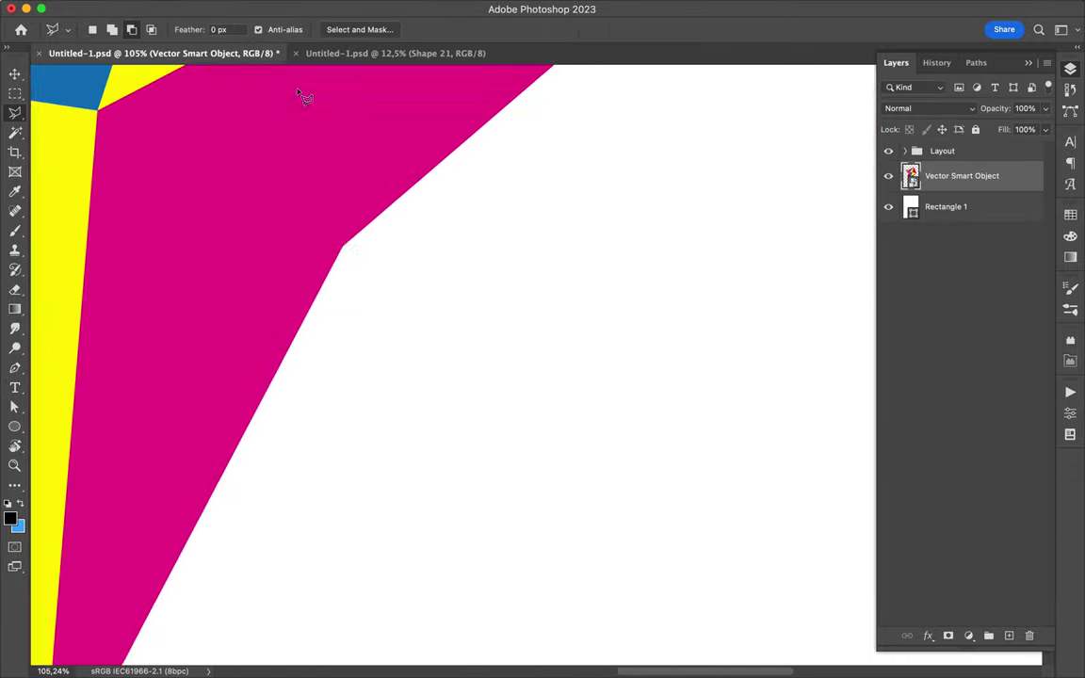
{"action": "scroll", "coordinate": [373, 149], "scroll_direction": "up", "scroll_amount": 3}
{"action": "scroll", "coordinate": [436, 462], "scroll_direction": "up", "scroll_amount": 3}
{"action": "scroll", "coordinate": [404, 472], "scroll_direction": "up", "scroll_amount": 1}
{"action": "scroll", "coordinate": [402, 471], "scroll_direction": "up", "scroll_amount": 3}
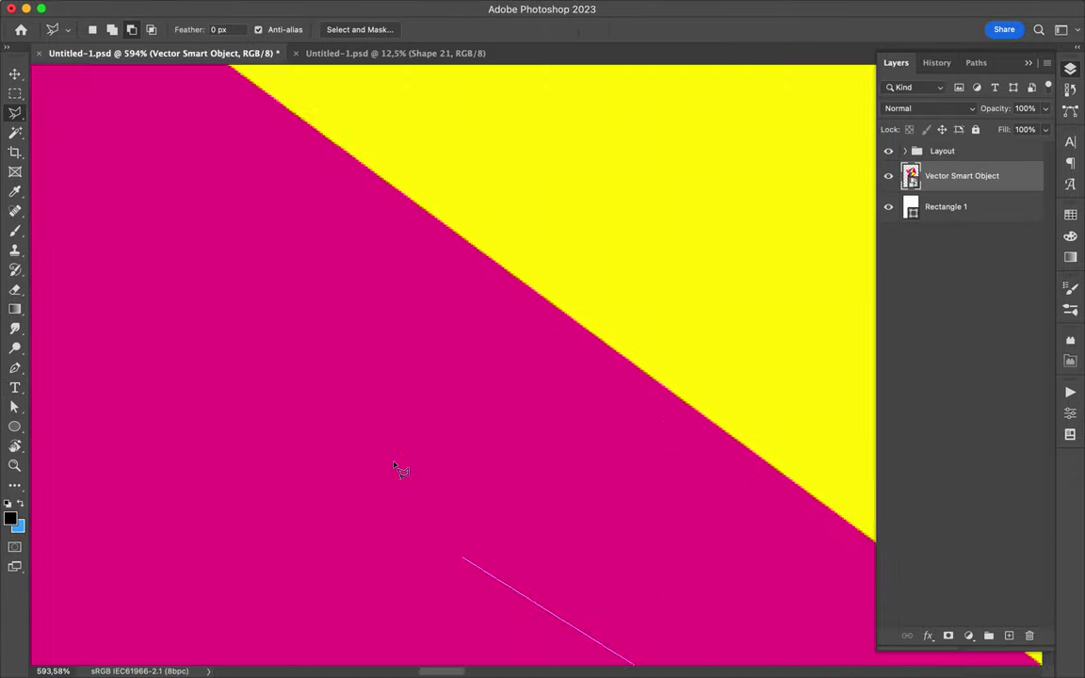
{"action": "scroll", "coordinate": [386, 449], "scroll_direction": "up", "scroll_amount": 3}
{"action": "left_click", "coordinate": [115, 249]}
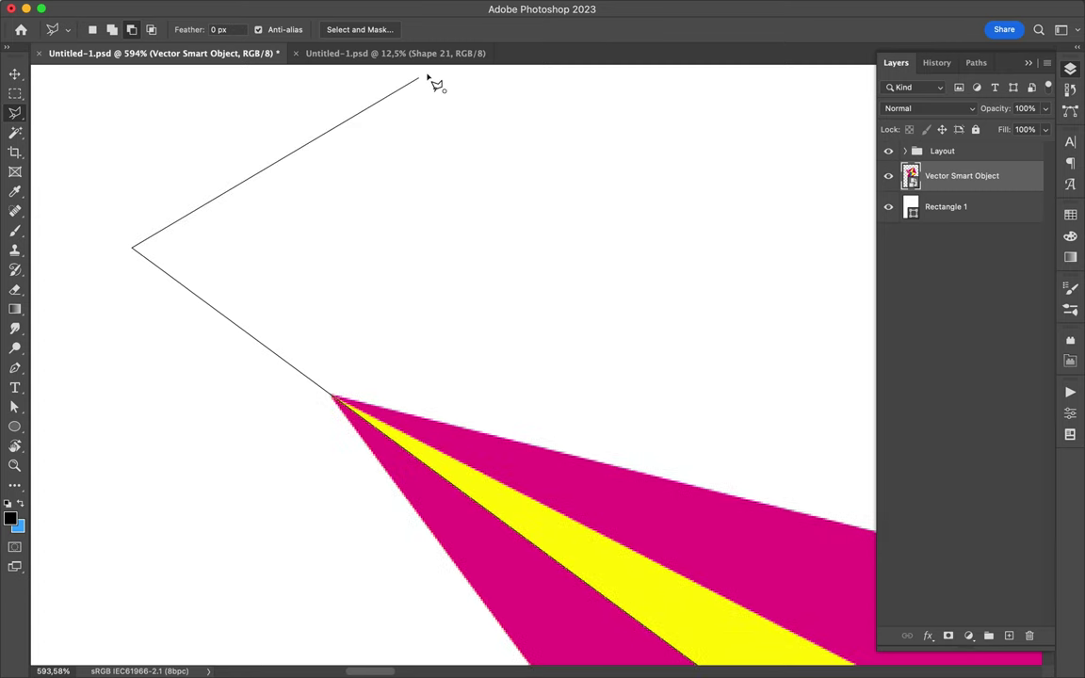
Continue the lasso outline through the star's right edge and down to the yellow bottom tip.
{"action": "scroll", "coordinate": [659, 132], "scroll_direction": "down", "scroll_amount": 5}
{"action": "scroll", "coordinate": [620, 170], "scroll_direction": "up", "scroll_amount": 3}
{"action": "scroll", "coordinate": [539, 409], "scroll_direction": "up", "scroll_amount": 2}
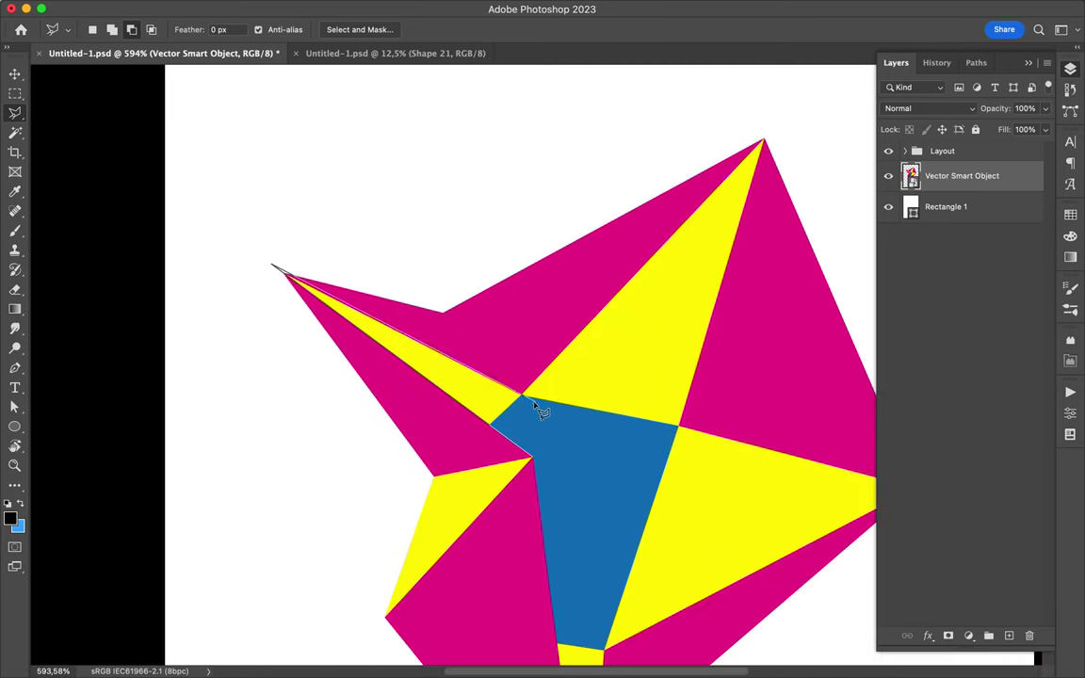
{"action": "scroll", "coordinate": [526, 403], "scroll_direction": "down", "scroll_amount": 3}
{"action": "scroll", "coordinate": [726, 242], "scroll_direction": "down", "scroll_amount": 3}
{"action": "left_click", "coordinate": [738, 380]}
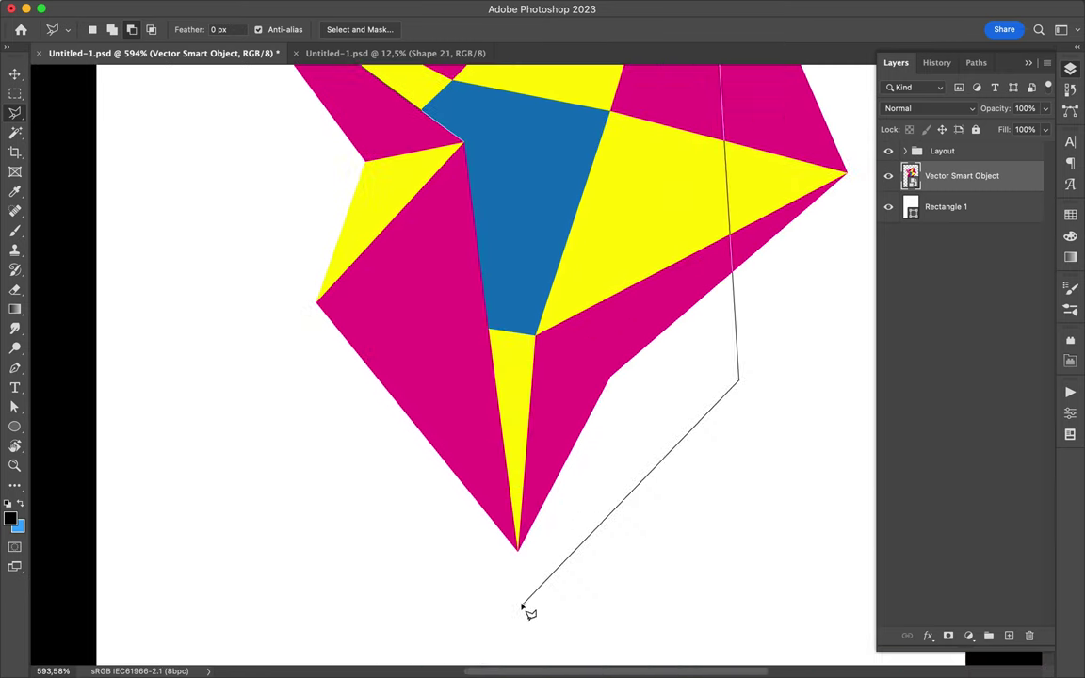
{"action": "scroll", "coordinate": [528, 612], "scroll_direction": "up", "scroll_amount": 3}
{"action": "scroll", "coordinate": [552, 520], "scroll_direction": "down", "scroll_amount": 3}
{"action": "left_click", "coordinate": [542, 510]}
{"action": "scroll", "coordinate": [395, 141], "scroll_direction": "up", "scroll_amount": 5}
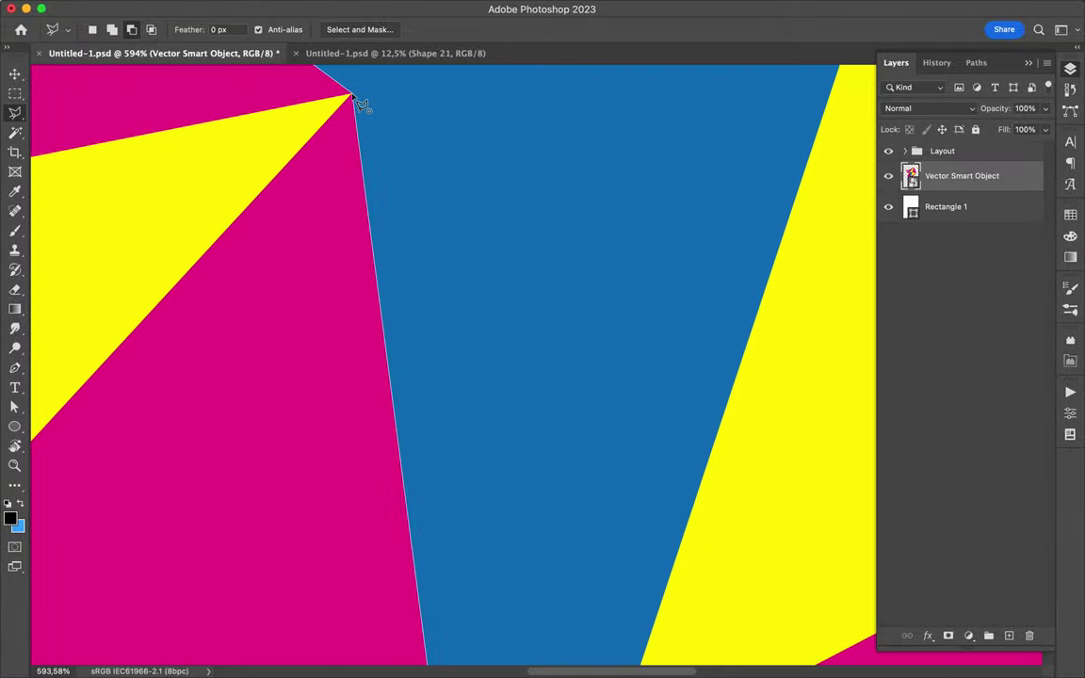
{"action": "scroll", "coordinate": [391, 222], "scroll_direction": "down", "scroll_amount": 5}
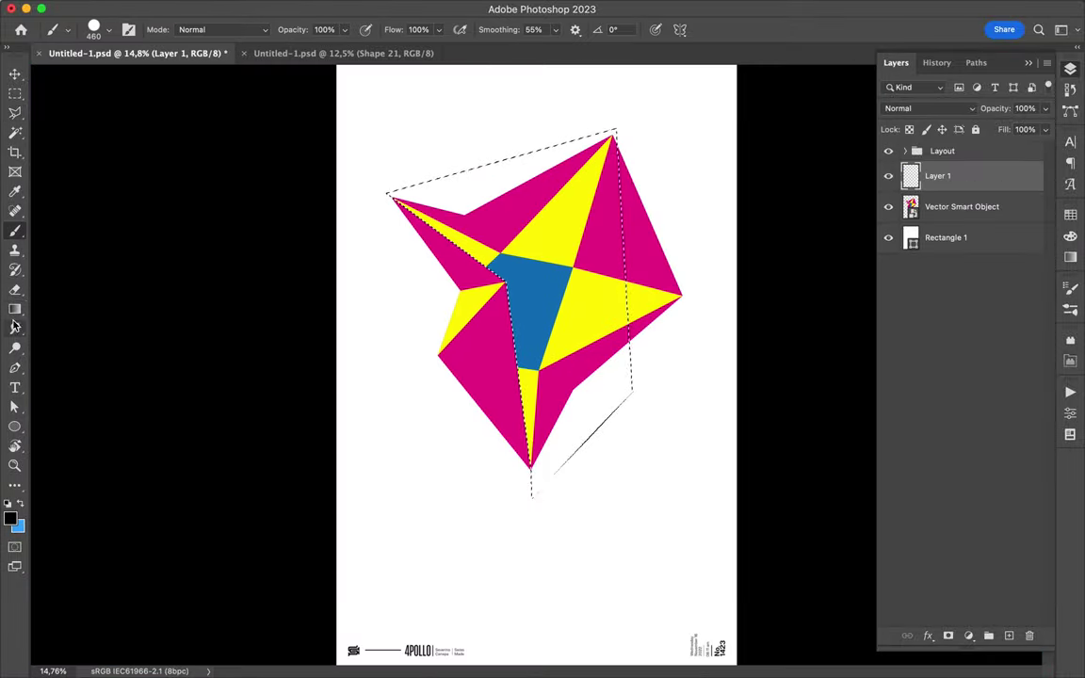
Fill the selection black on its own layer, hide it, and add a new shading layer.
{"action": "left_click_drag", "start_coordinate": [14, 307], "coordinate": [57, 289]}
{"action": "left_click", "coordinate": [589, 225]}
{"action": "left_click", "coordinate": [888, 175]}
Paint soft black shading along the star's inner fold with a 1400 px brush.
{"action": "key", "text": "ctrl+shift+alt+n"}
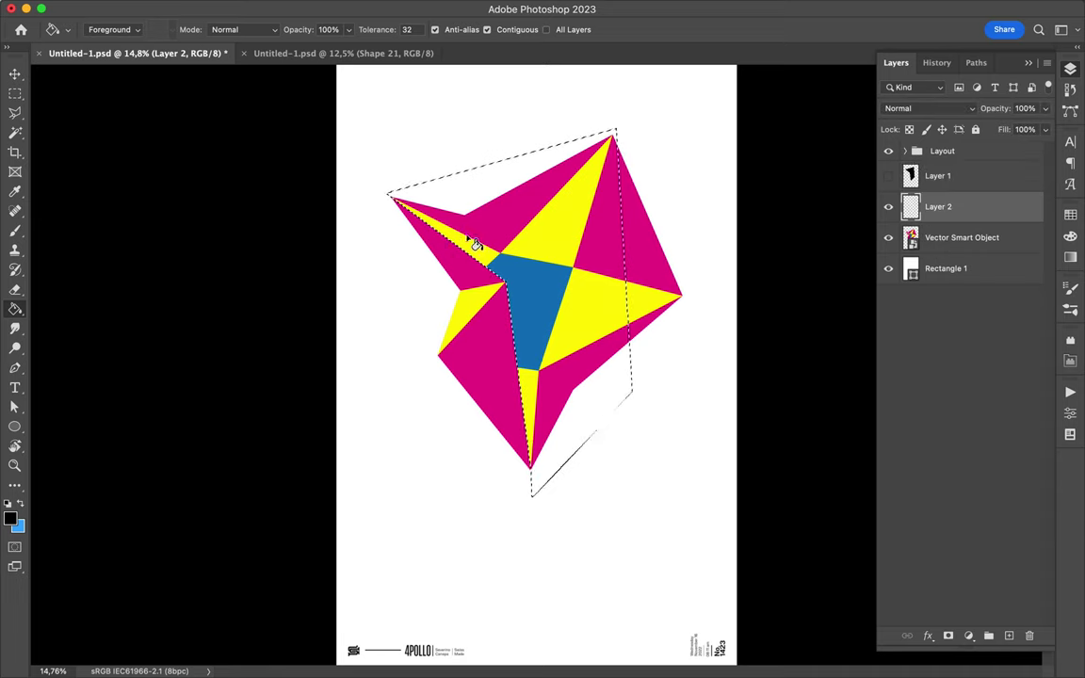
{"action": "key", "text": "b"}
{"action": "right_click", "coordinate": [476, 242]}
{"action": "key", "text": "Return"}
{"action": "left_click_drag", "start_coordinate": [387, 230], "coordinate": [510, 492]}
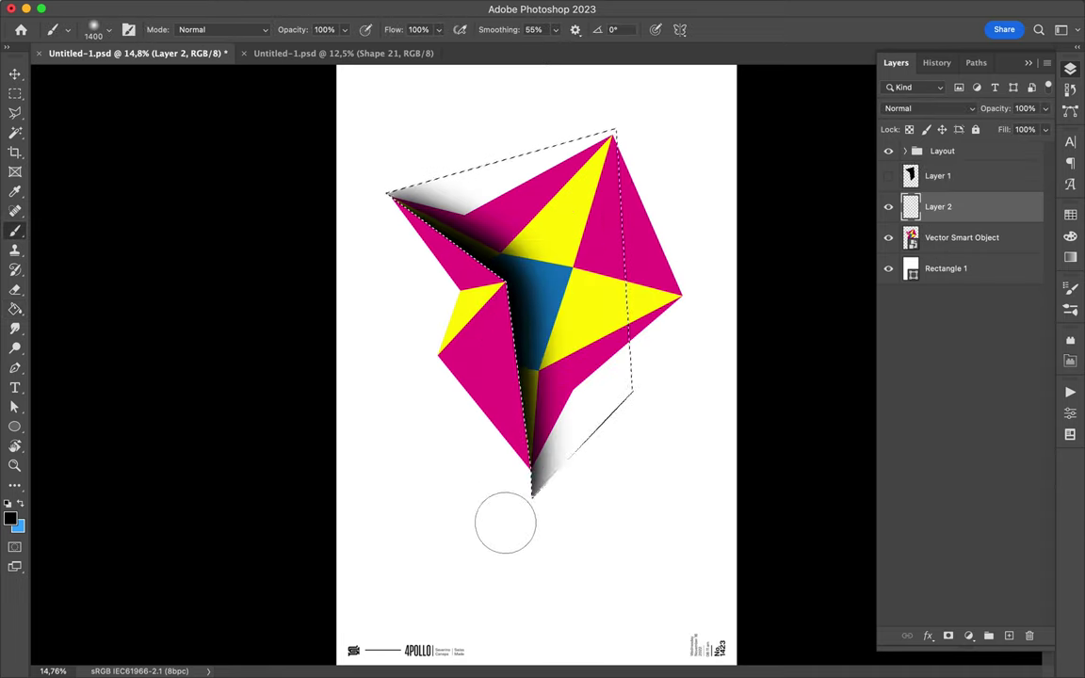
{"action": "right_click", "coordinate": [543, 521]}
{"action": "type", "text": "1400"}
{"action": "key", "text": "Return"}
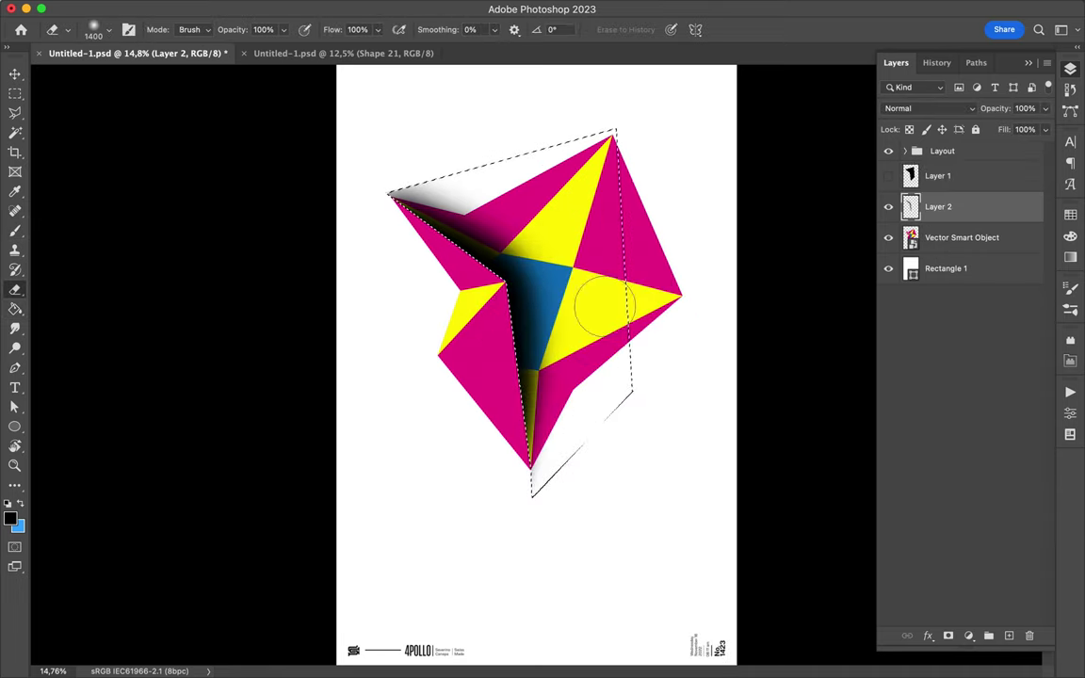
Set the shading layer to Multiply with a lowered Fill.
{"action": "key", "text": "v"}
{"action": "left_click_drag", "start_coordinate": [1044, 129], "coordinate": [1002, 151]}
{"action": "left_click", "coordinate": [928, 109]}
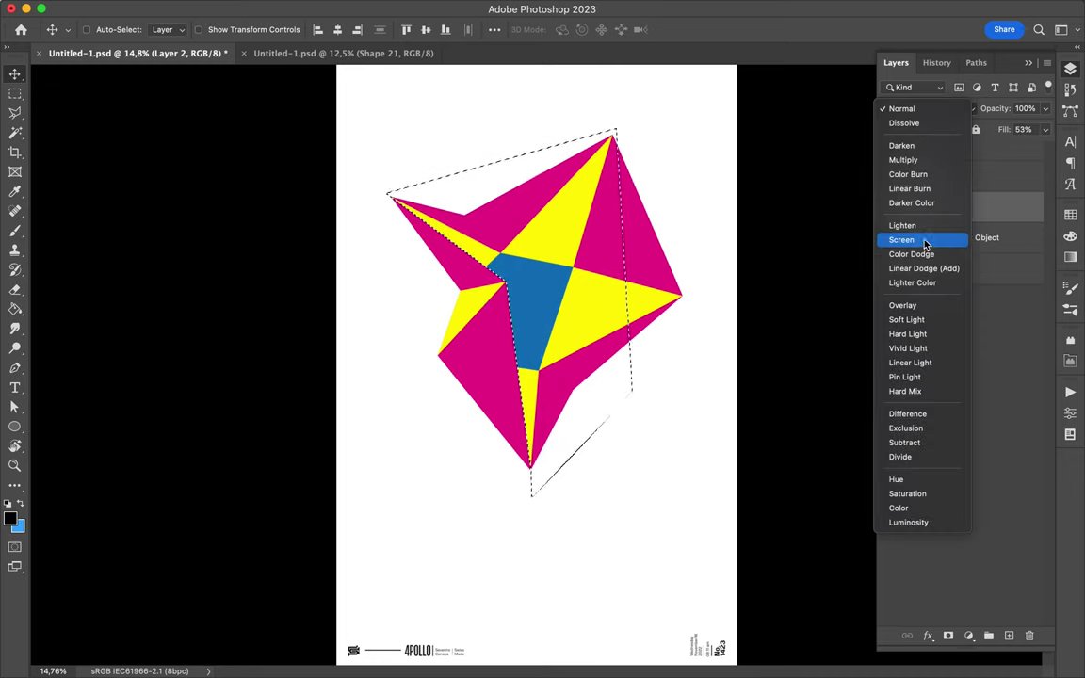
{"action": "left_click", "coordinate": [904, 160]}
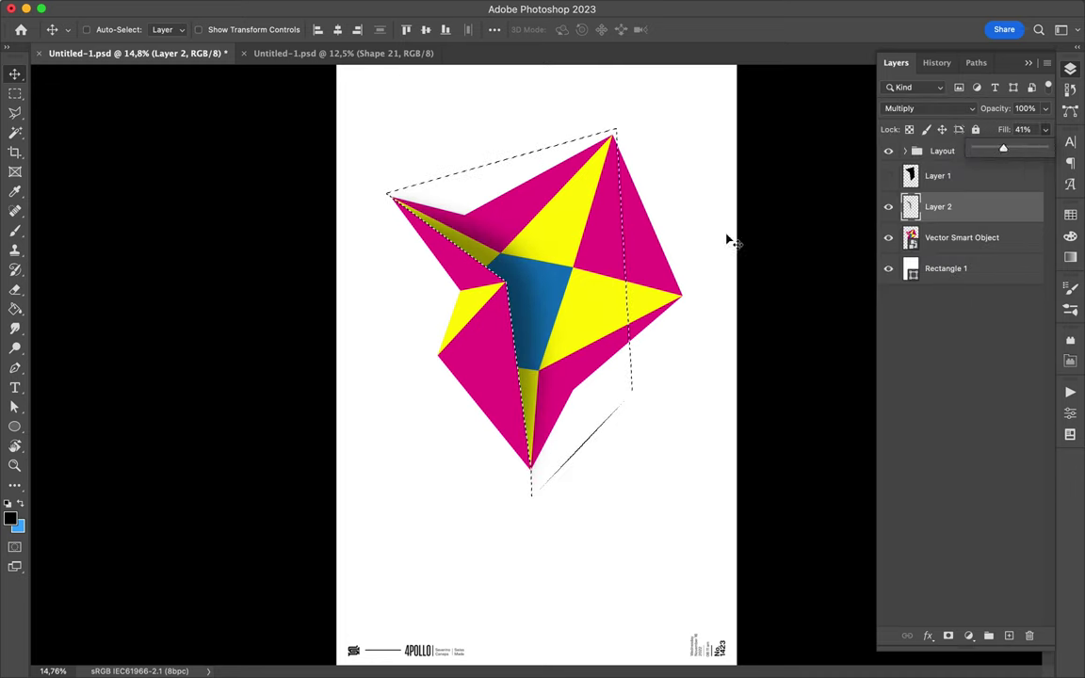
Add Layer 3 below the star and Gaussian-blur it into a soft shadow.
{"action": "left_click", "coordinate": [961, 237]}
{"action": "key", "text": "ctrl+shift+alt+n"}
{"action": "key", "text": "ctrl+alt+f"}
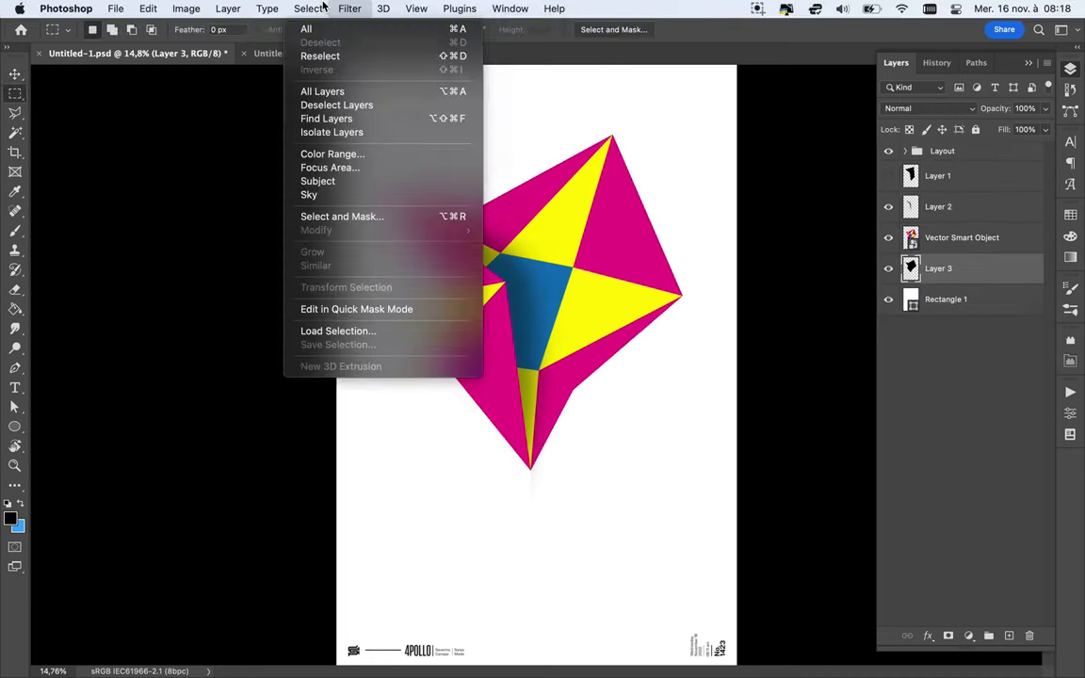
{"action": "left_click", "coordinate": [985, 106]}
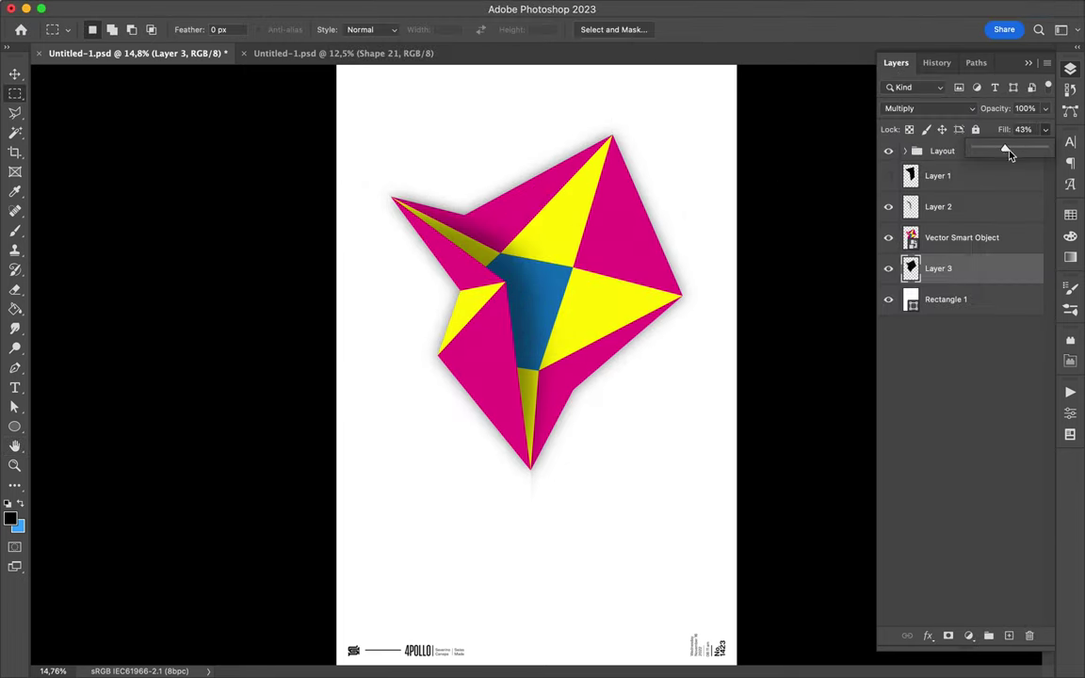
{"action": "key", "text": "ctrl+Tab"}
{"action": "key", "text": "ctrl+Tab"}
{"action": "left_click", "coordinate": [935, 240], "text": "ctrl"}
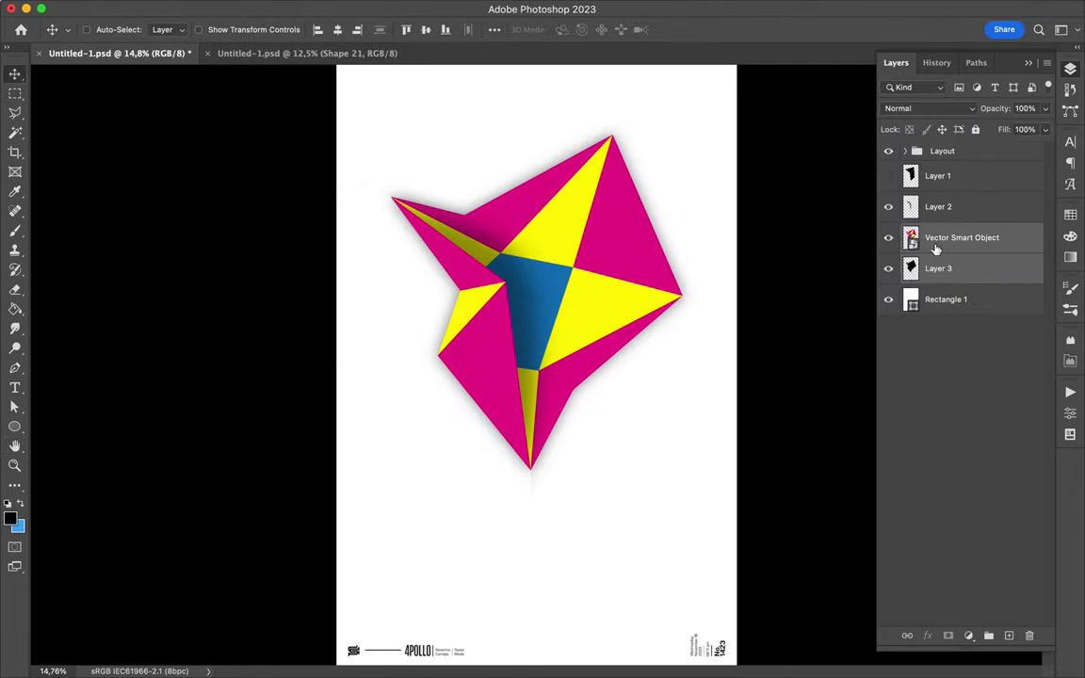
Add the shadow layer to the star layer selection and apply a free transform.
{"action": "left_click", "coordinate": [937, 175], "text": "shift"}
{"action": "key", "text": "ctrl+t"}
{"action": "key", "text": "Return"}
Copy the checkered layers in from the other poster and discard their old mask.
{"action": "left_click_drag", "start_coordinate": [537, 502], "coordinate": [480, 219]}
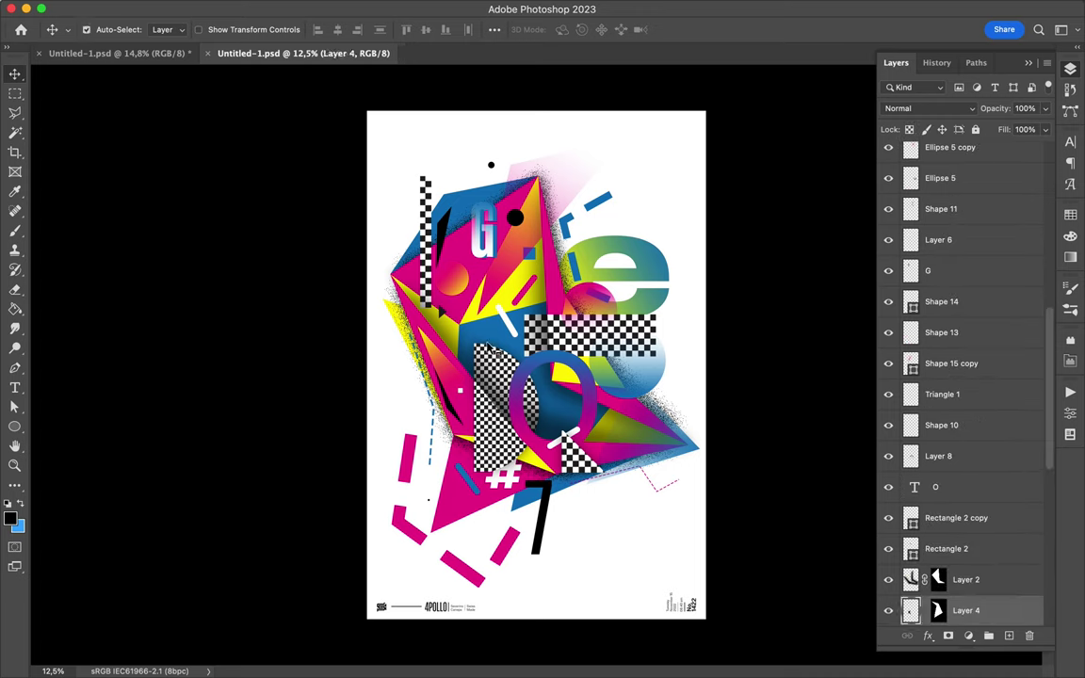
{"action": "left_click_drag", "start_coordinate": [192, 86], "coordinate": [508, 353]}
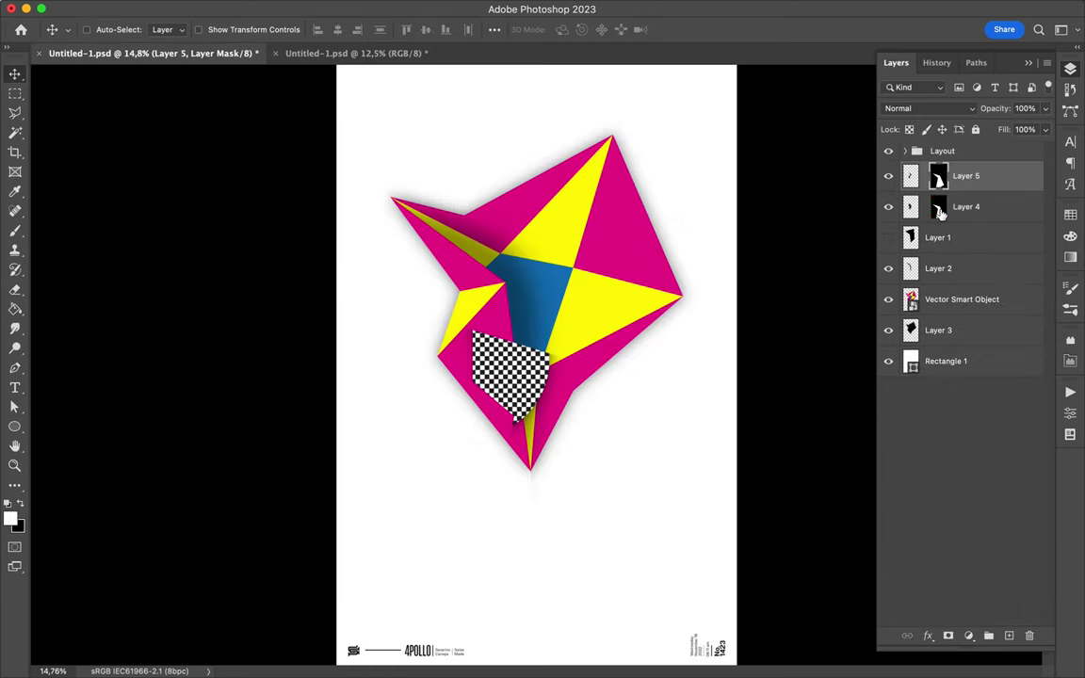
{"action": "left_click_drag", "start_coordinate": [1024, 624], "coordinate": [1028, 635]}
Mask the checkered layer with the black shape's outline and paint away most of the checker.
{"action": "left_click", "coordinate": [888, 237]}
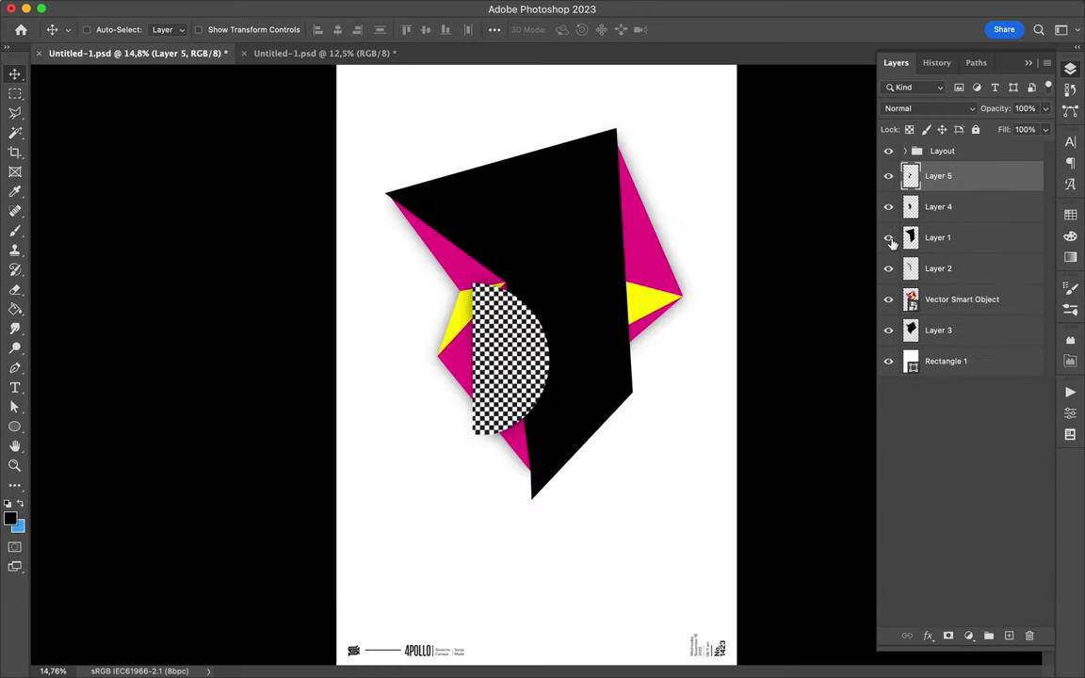
{"action": "left_click", "coordinate": [932, 238]}
{"action": "right_click", "coordinate": [938, 175]}
{"action": "left_click", "coordinate": [938, 175], "text": "alt"}
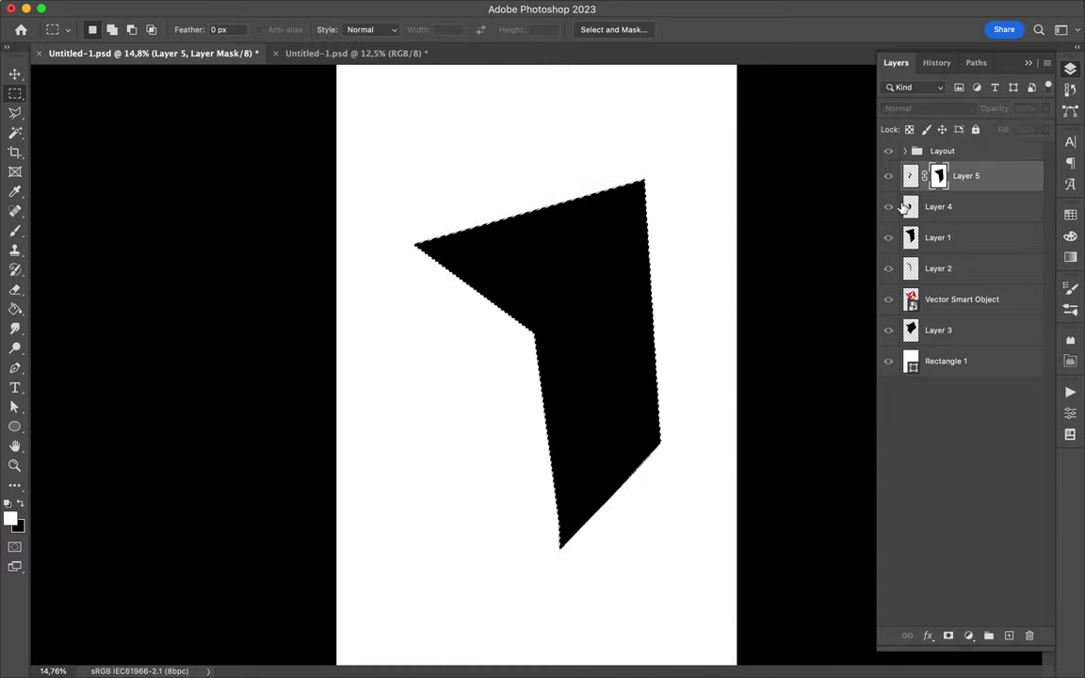
{"action": "left_click", "coordinate": [956, 208]}
{"action": "left_click", "coordinate": [938, 176], "text": "ctrl"}
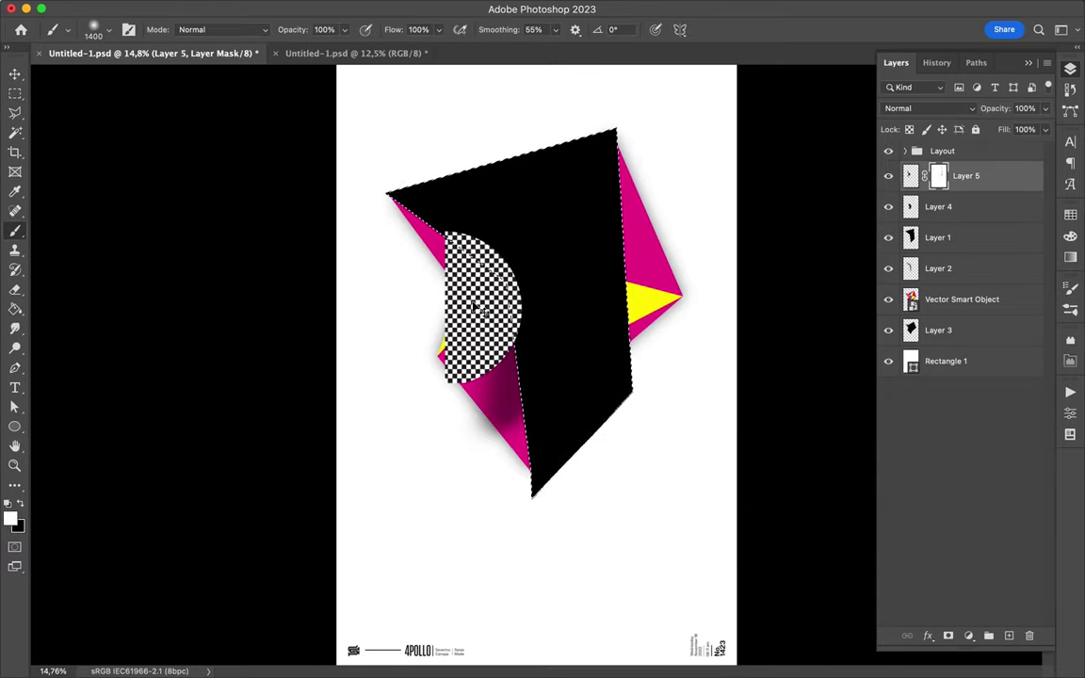
{"action": "left_click_drag", "start_coordinate": [370, 241], "coordinate": [420, 257]}
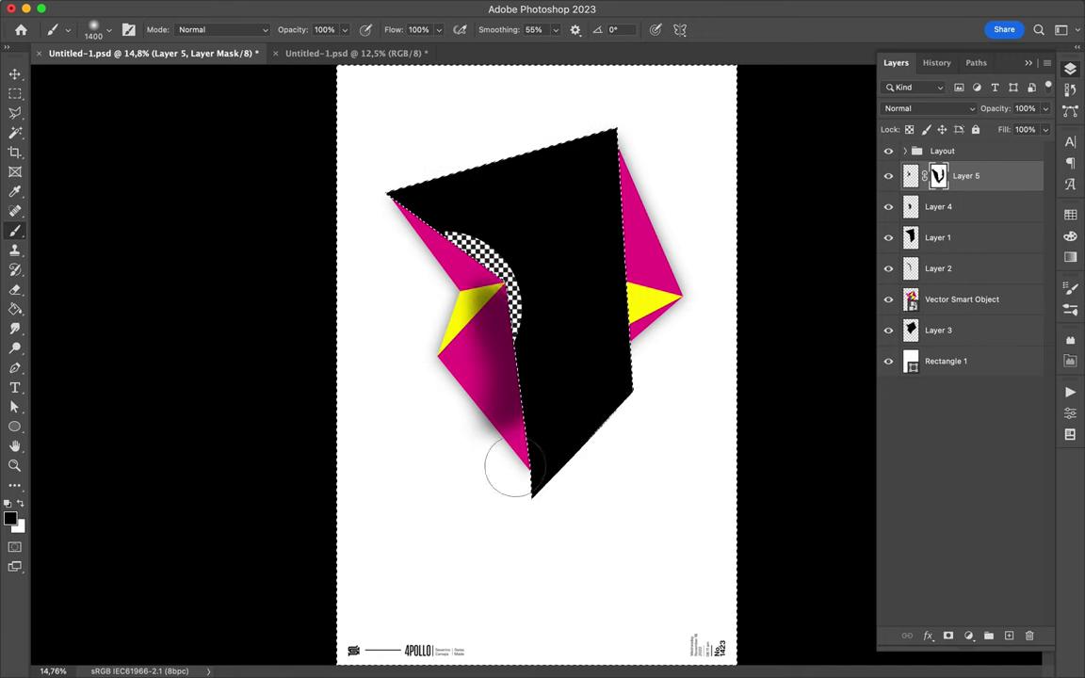
Hide the black shape, reposition the checker strip along the fold, and clip the shading onto it.
{"action": "key", "text": "v"}
{"action": "left_click", "coordinate": [987, 208]}
{"action": "left_click", "coordinate": [887, 238]}
{"action": "left_click", "coordinate": [965, 175]}
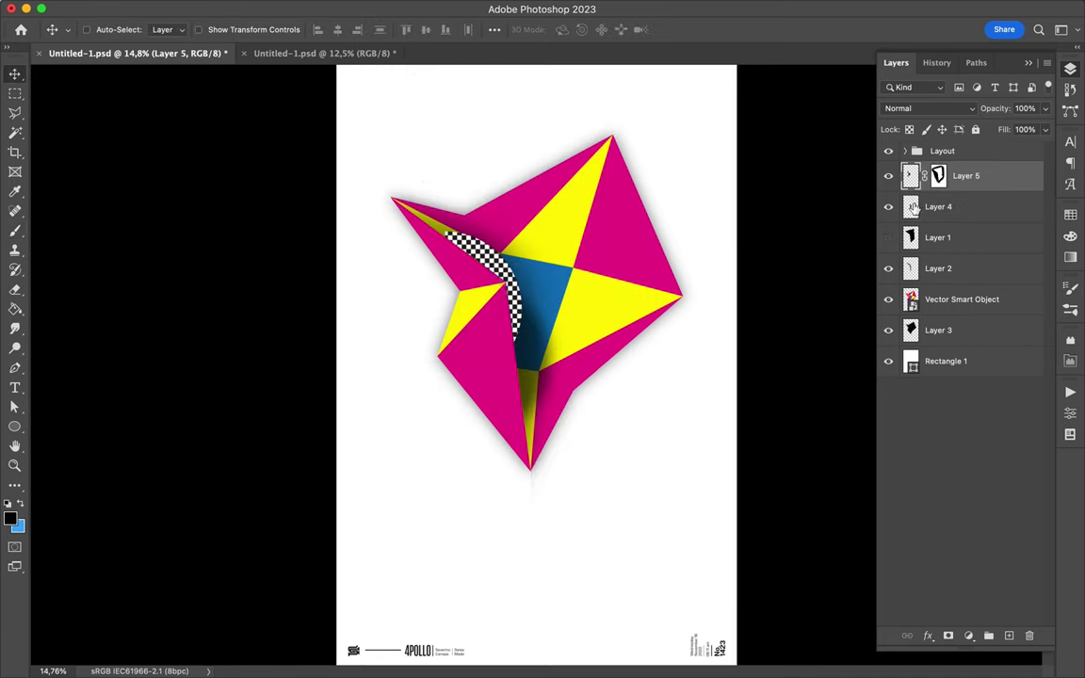
{"action": "key", "text": "ctrl+t"}
{"action": "left_click_drag", "start_coordinate": [552, 284], "coordinate": [496, 310]}
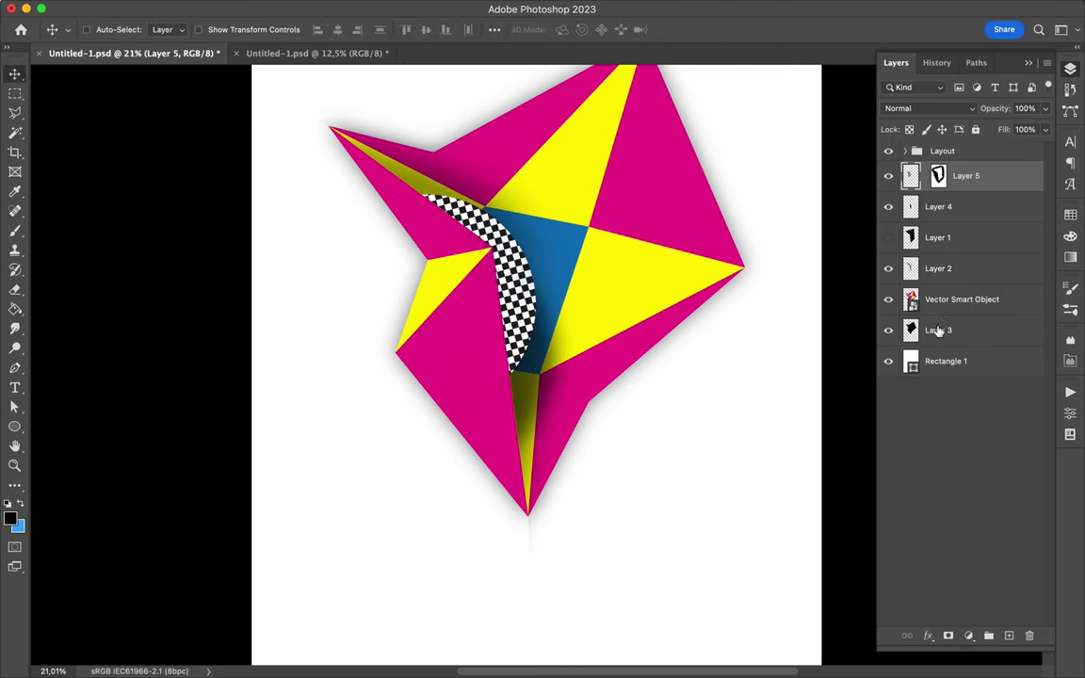
{"action": "left_click", "coordinate": [939, 188], "text": "alt"}
{"action": "left_click_drag", "start_coordinate": [509, 264], "coordinate": [520, 266]}
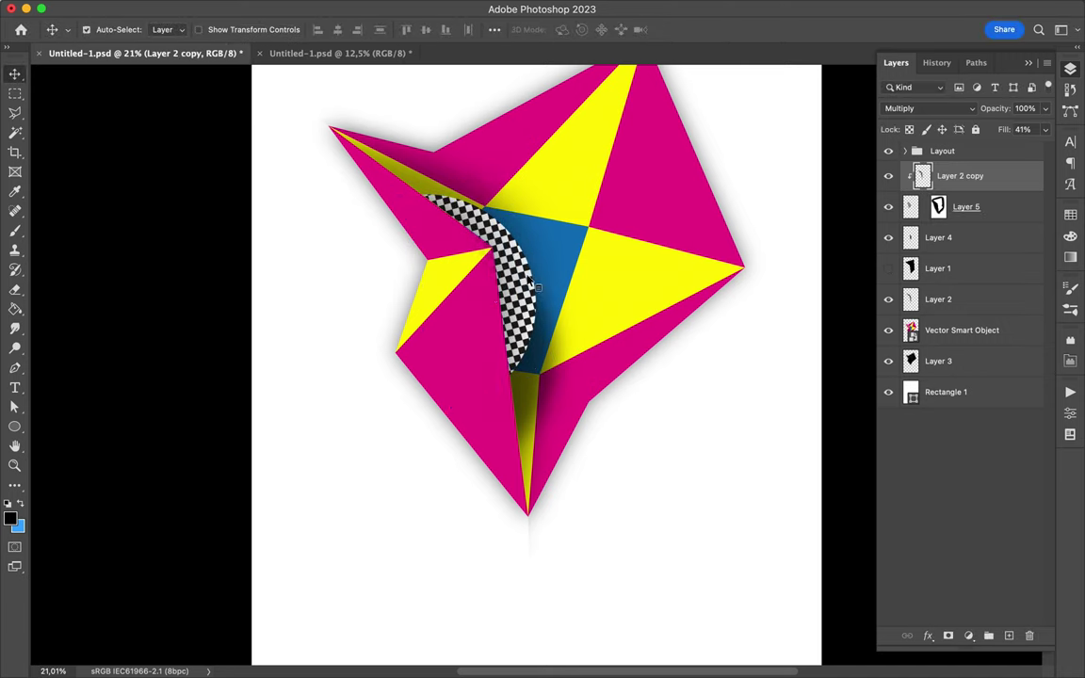
Paint black inside the strip's outline on a new layer beneath it, then deselect.
{"action": "left_click", "coordinate": [965, 206]}
{"action": "left_click", "coordinate": [938, 206], "text": "ctrl"}
{"action": "left_click", "coordinate": [1009, 635], "text": "ctrl"}
{"action": "key", "text": "b"}
{"action": "left_click_drag", "start_coordinate": [443, 311], "coordinate": [496, 253]}
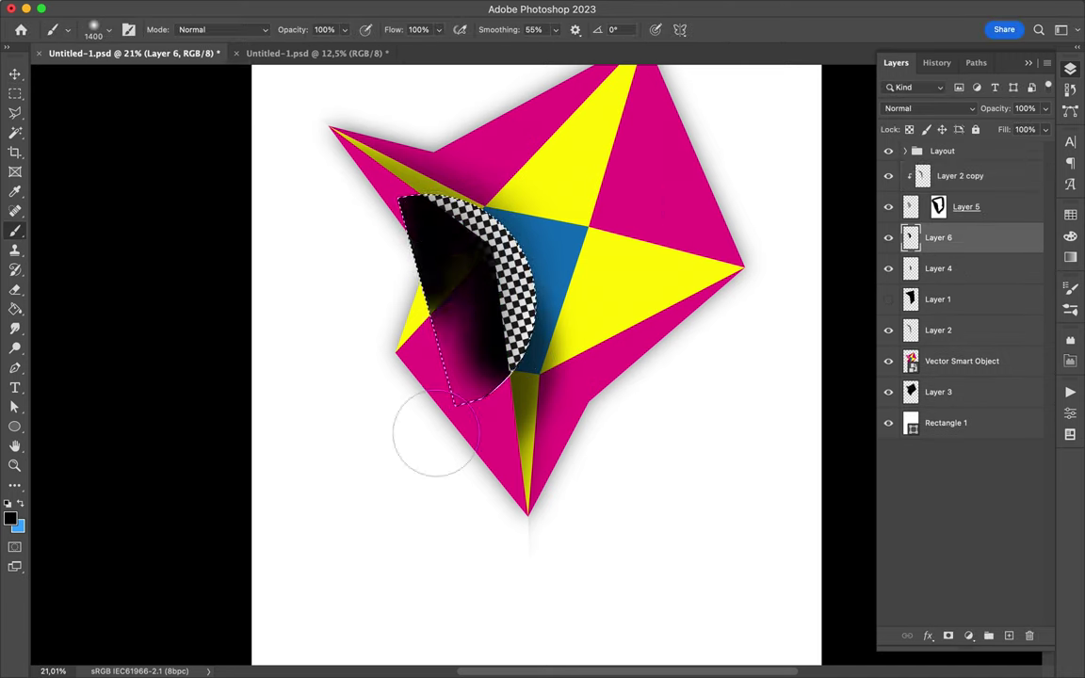
{"action": "key", "text": "ctrl+d"}
Gaussian-blur the black paint and mask it to the strip's edge.
{"action": "left_click", "coordinate": [348, 8]}
{"action": "left_click", "coordinate": [616, 257]}
{"action": "key", "text": "Return"}
{"action": "left_click_drag", "start_coordinate": [939, 209], "coordinate": [938, 237]}
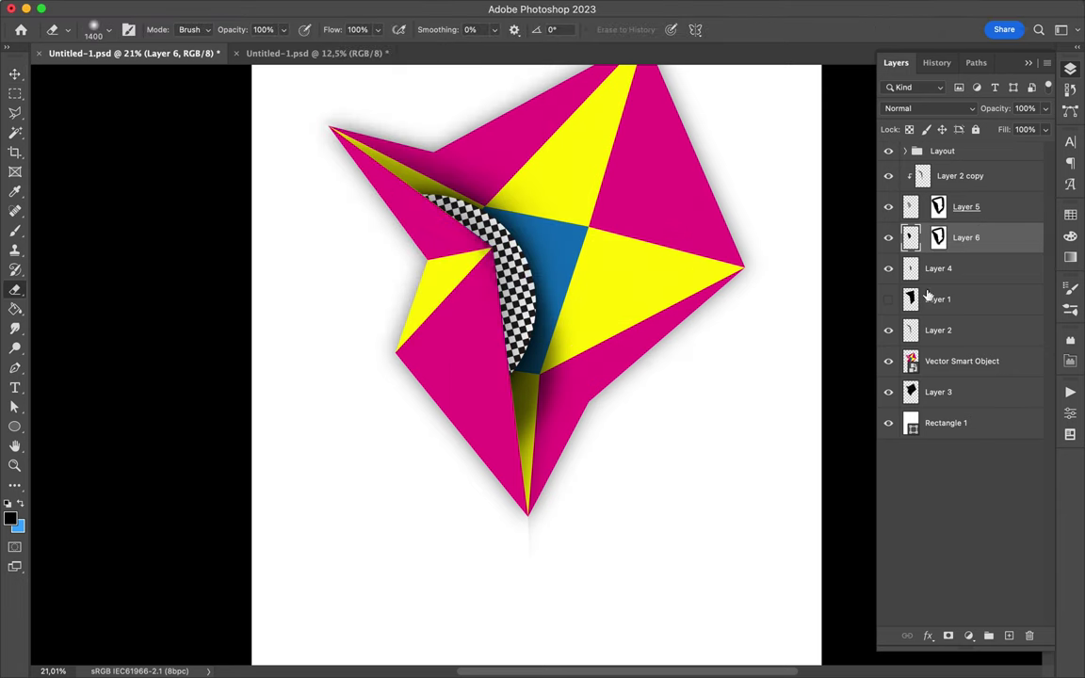
{"action": "left_click", "coordinate": [334, 53]}
Bring the checker rectangle and white bar into the poster onto the star.
{"action": "mouse_move", "coordinate": [612, 330]}
{"action": "left_mouse_down"}
{"action": "mouse_move", "coordinate": [466, 318]}
{"action": "mouse_move", "coordinate": [515, 304]}
{"action": "left_mouse_up"}
{"action": "left_click_drag", "start_coordinate": [584, 395], "coordinate": [678, 278]}
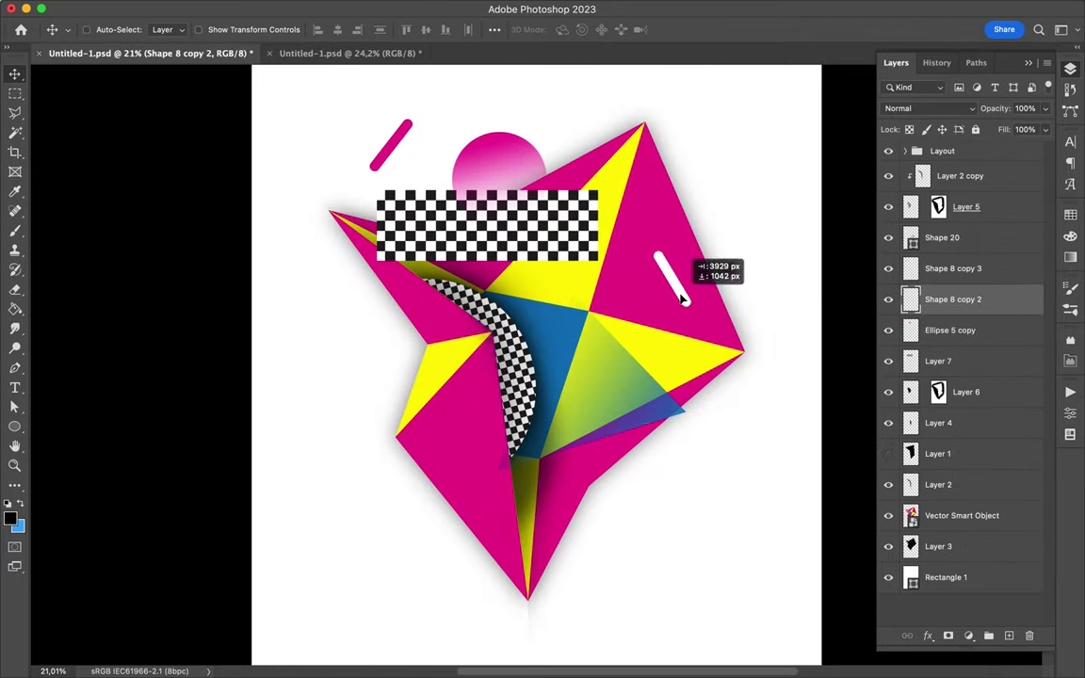
{"action": "left_click_drag", "start_coordinate": [603, 415], "coordinate": [624, 564]}
Move and rotate the blue triangle onto the star and edit its gradient fill.
{"action": "key", "text": "ctrl+t"}
{"action": "left_click_drag", "start_coordinate": [701, 649], "coordinate": [664, 394]}
{"action": "left_click_drag", "start_coordinate": [602, 556], "coordinate": [518, 570]}
{"action": "key", "text": "Return"}
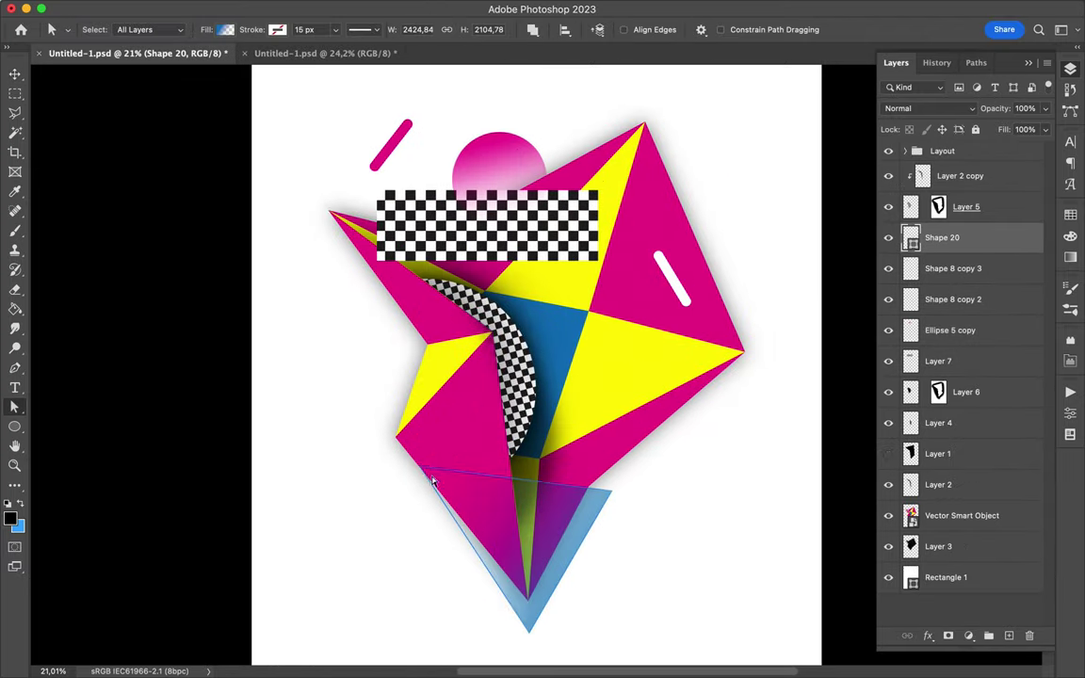
{"action": "left_click", "coordinate": [612, 483]}
{"action": "left_click", "coordinate": [225, 29]}
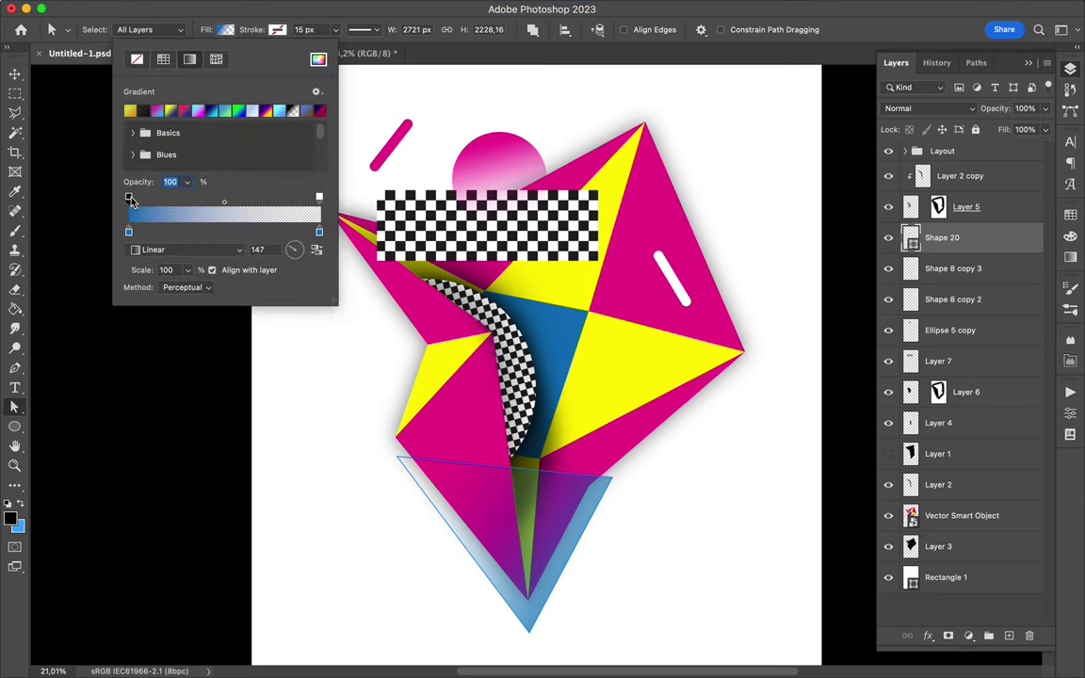
{"action": "key", "text": "v"}
Move the checker band to the star's bottom, lower Layer 7, and centre the gradient circle.
{"action": "left_click_drag", "start_coordinate": [487, 226], "coordinate": [546, 505]}
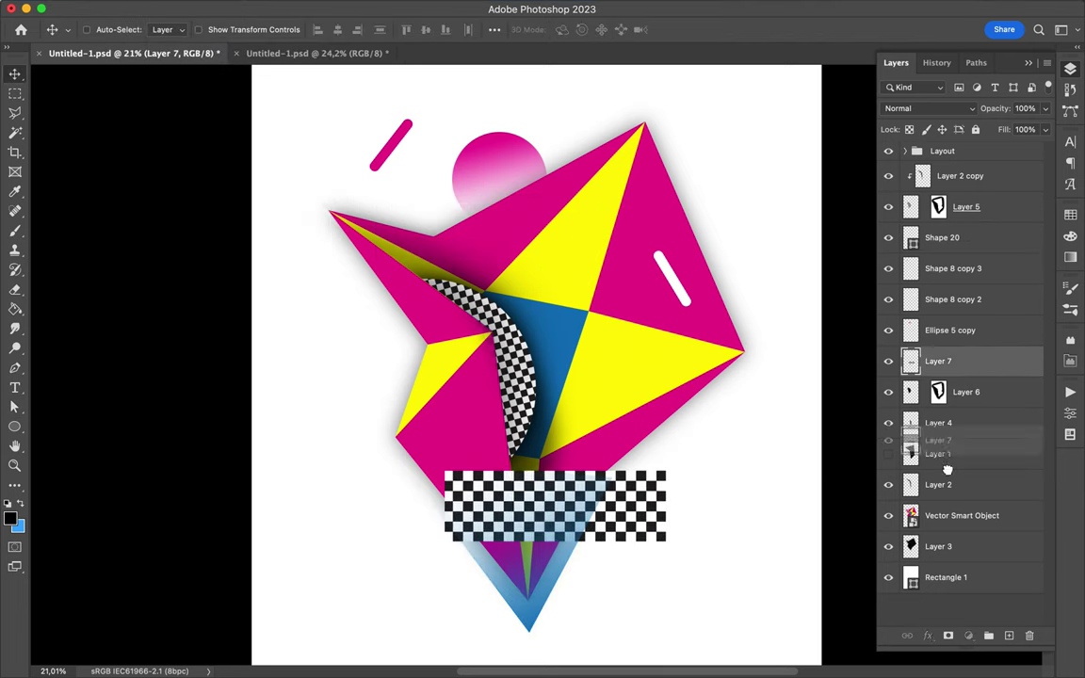
{"action": "left_click_drag", "start_coordinate": [938, 360], "coordinate": [938, 485]}
{"action": "left_click_drag", "start_coordinate": [499, 160], "coordinate": [591, 183]}
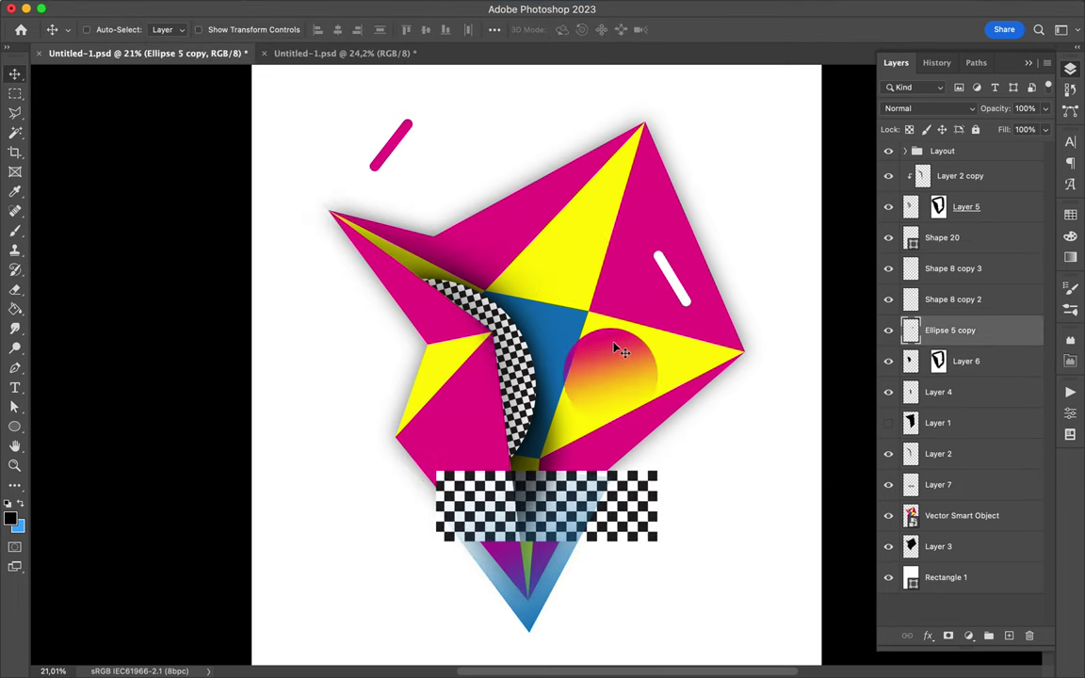
Copy the vertical checker strip across from the second poster onto the star.
{"action": "left_click_drag", "start_coordinate": [616, 350], "coordinate": [314, 235]}
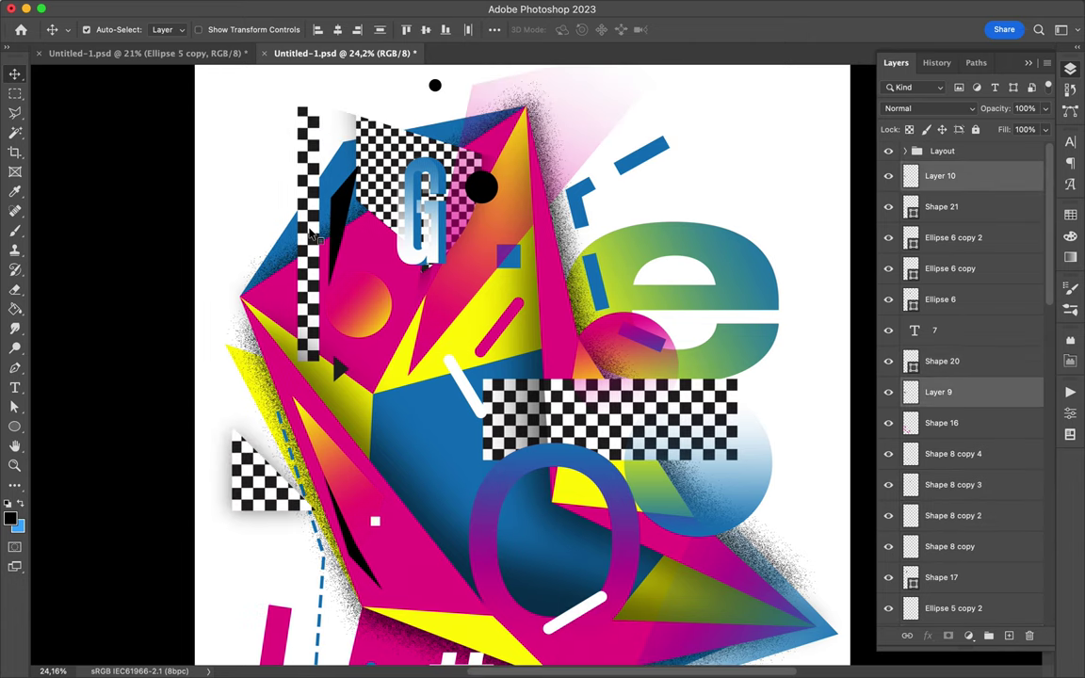
{"action": "left_click_drag", "start_coordinate": [313, 235], "coordinate": [509, 170]}
{"action": "key", "text": "ctrl+0"}
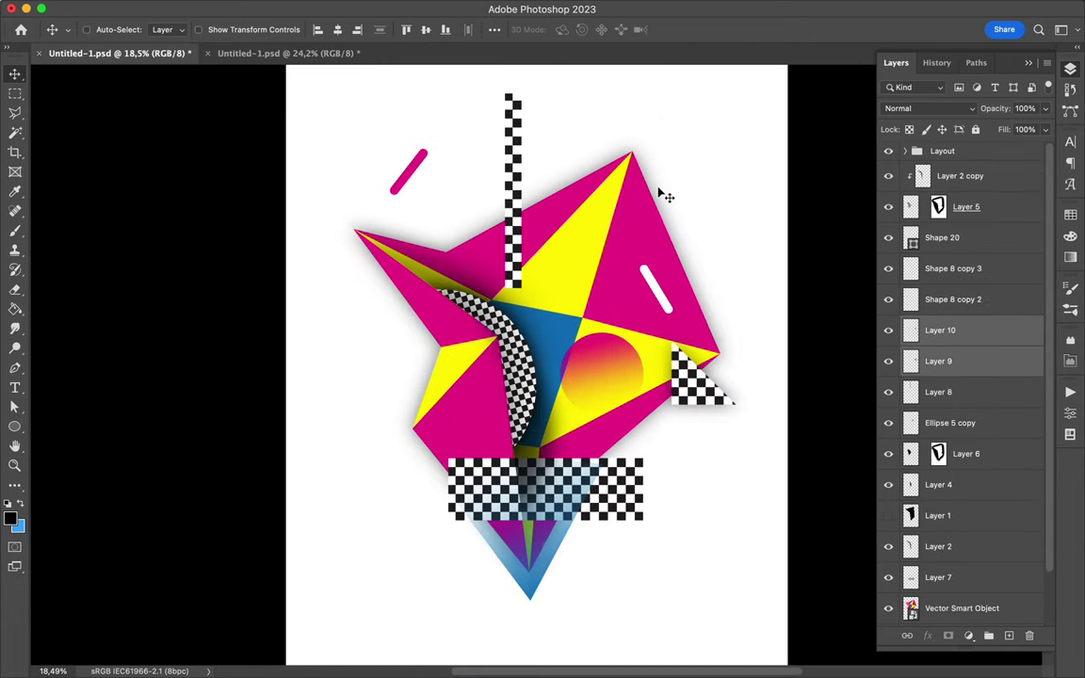
{"action": "key", "text": "ctrl+Tab"}
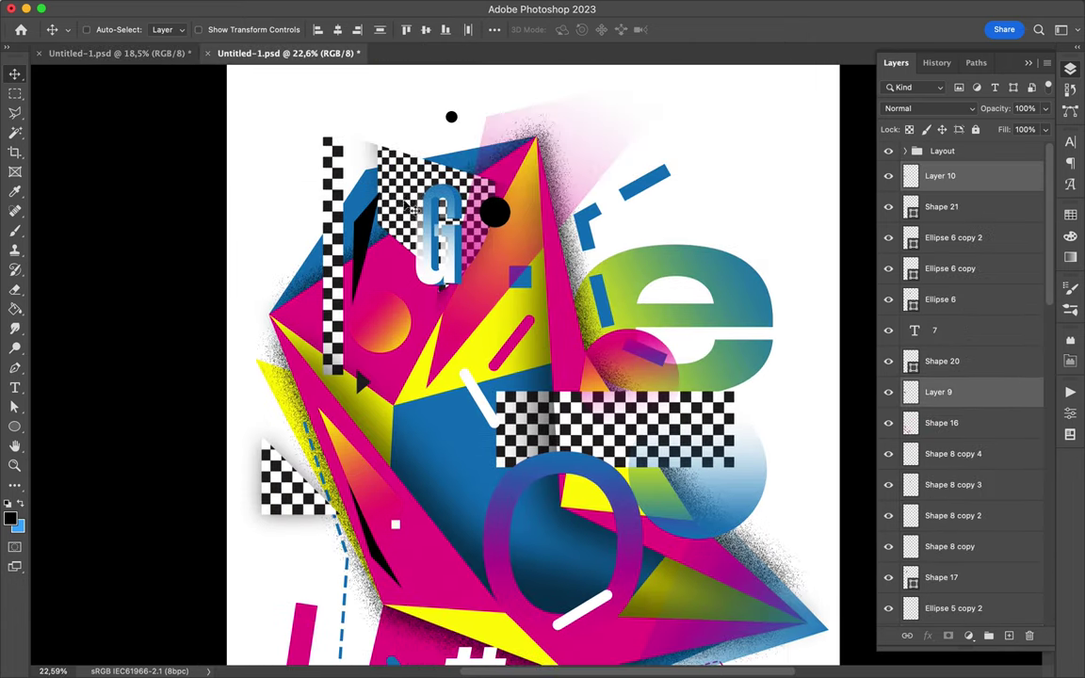
{"action": "left_click", "coordinate": [120, 53]}
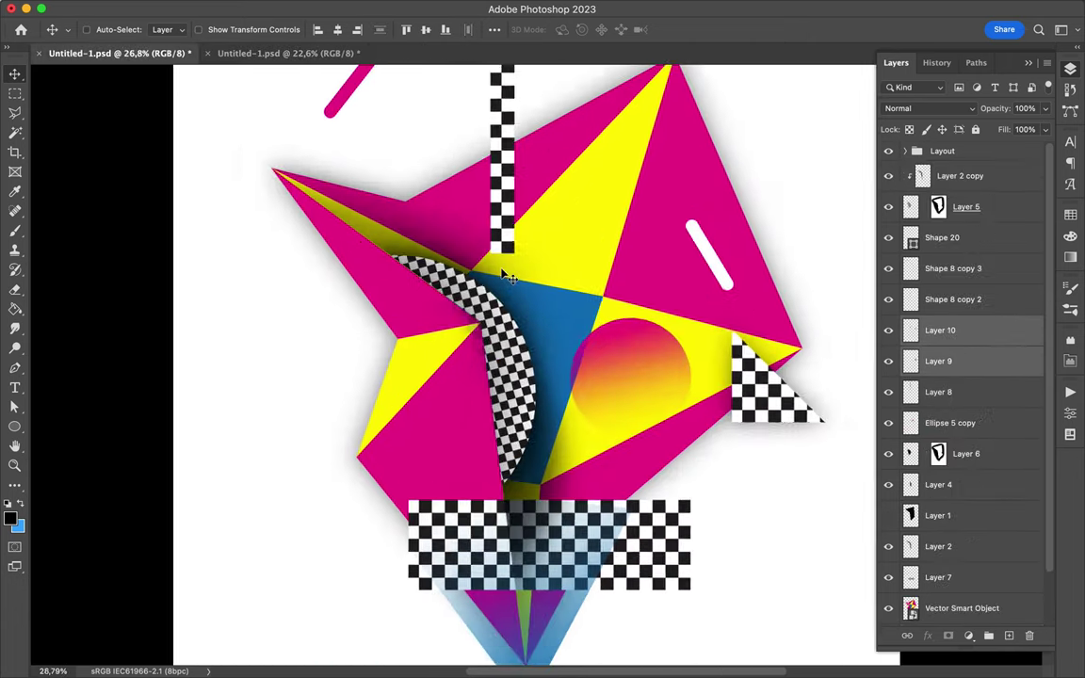
Draw a triangle above the star with the Pen tool and fill it yellow.
{"action": "key", "text": "p"}
{"action": "left_click", "coordinate": [428, 286]}
{"action": "left_click", "coordinate": [658, 286]}
{"action": "left_click", "coordinate": [372, 452]}
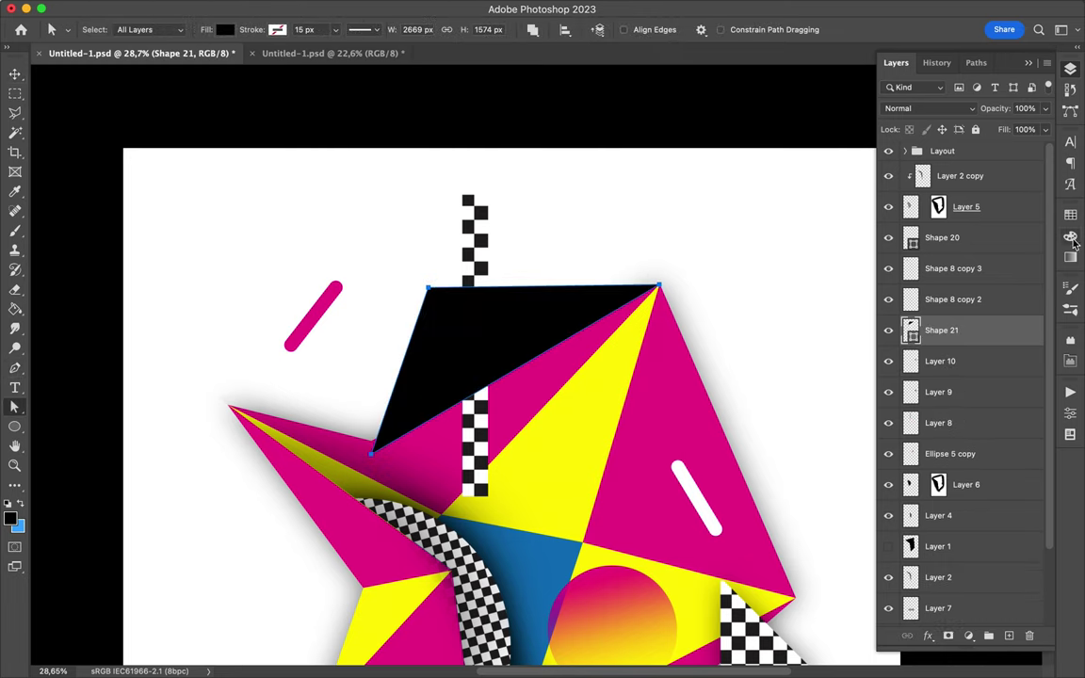
{"action": "left_click", "coordinate": [1071, 237]}
Draw a large blue circle to the left of the star.
{"action": "scroll", "coordinate": [182, 271], "scroll_direction": "up", "scroll_amount": 3}
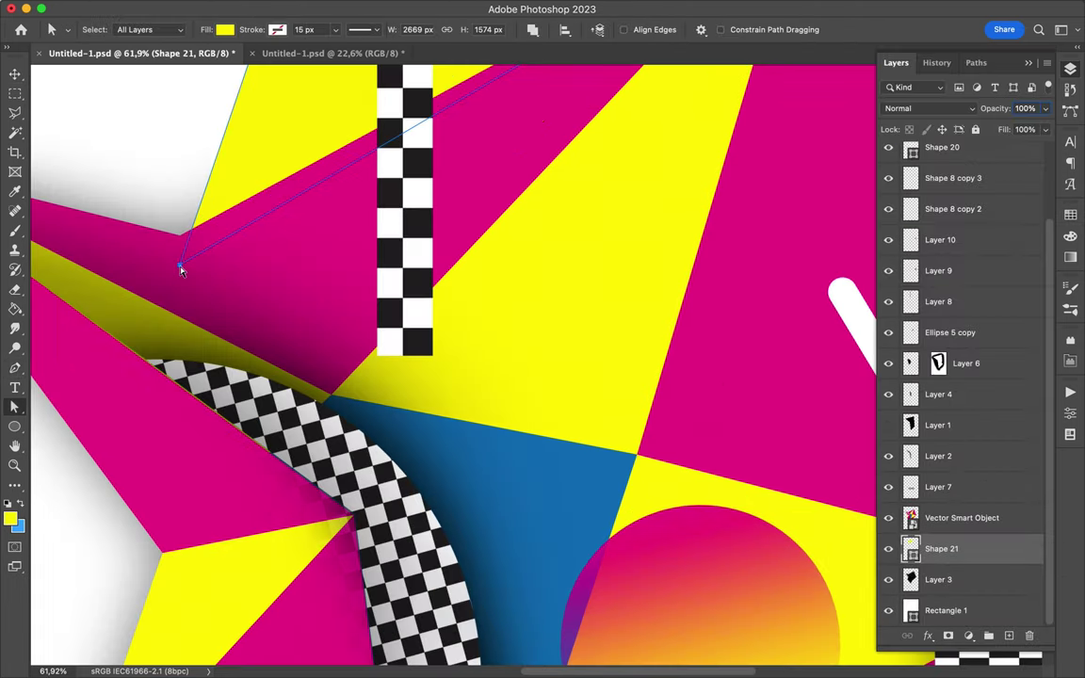
{"action": "scroll", "coordinate": [170, 254], "scroll_direction": "up", "scroll_amount": 5}
{"action": "scroll", "coordinate": [154, 237], "scroll_direction": "down", "scroll_amount": 5}
{"action": "scroll", "coordinate": [364, 412], "scroll_direction": "down", "scroll_amount": 3}
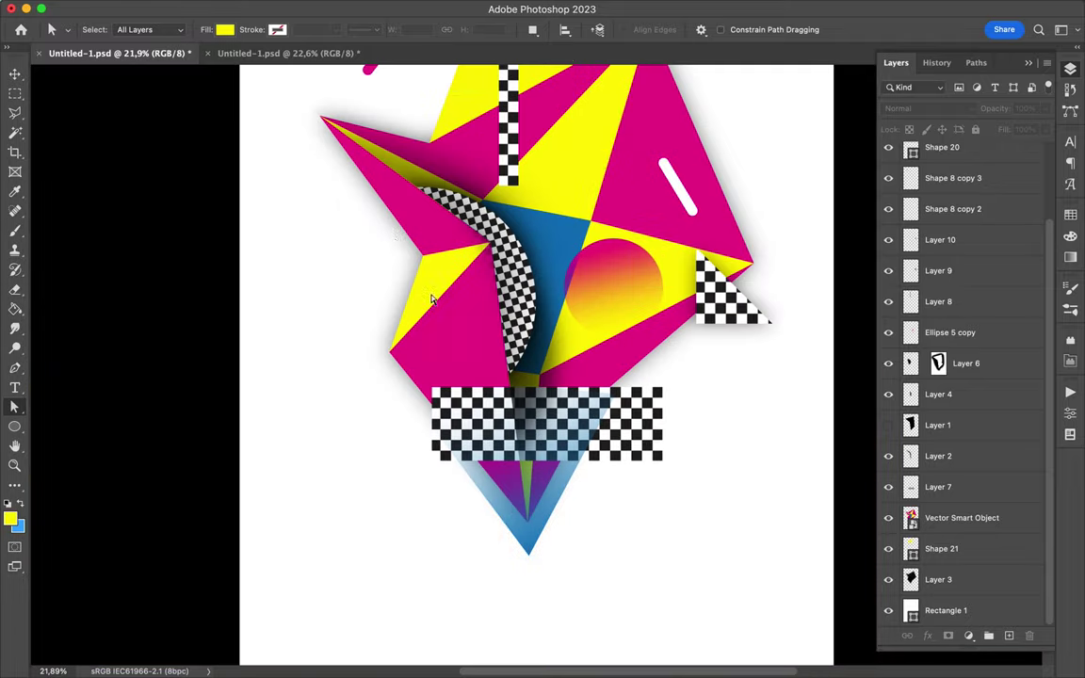
{"action": "left_click_drag", "start_coordinate": [306, 150], "coordinate": [565, 411]}
{"action": "left_click", "coordinate": [167, 29]}
{"action": "left_click", "coordinate": [160, 109]}
Send Ellipse 1 down the layer stack beneath Layer 3.
{"action": "key", "text": "v"}
{"action": "left_click_drag", "start_coordinate": [942, 154], "coordinate": [974, 564]}
{"action": "left_click_drag", "start_coordinate": [342, 301], "coordinate": [337, 280]}
{"action": "key", "text": "ctrl+bracketleft"}
{"action": "key", "text": "ctrl+bracketleft"}
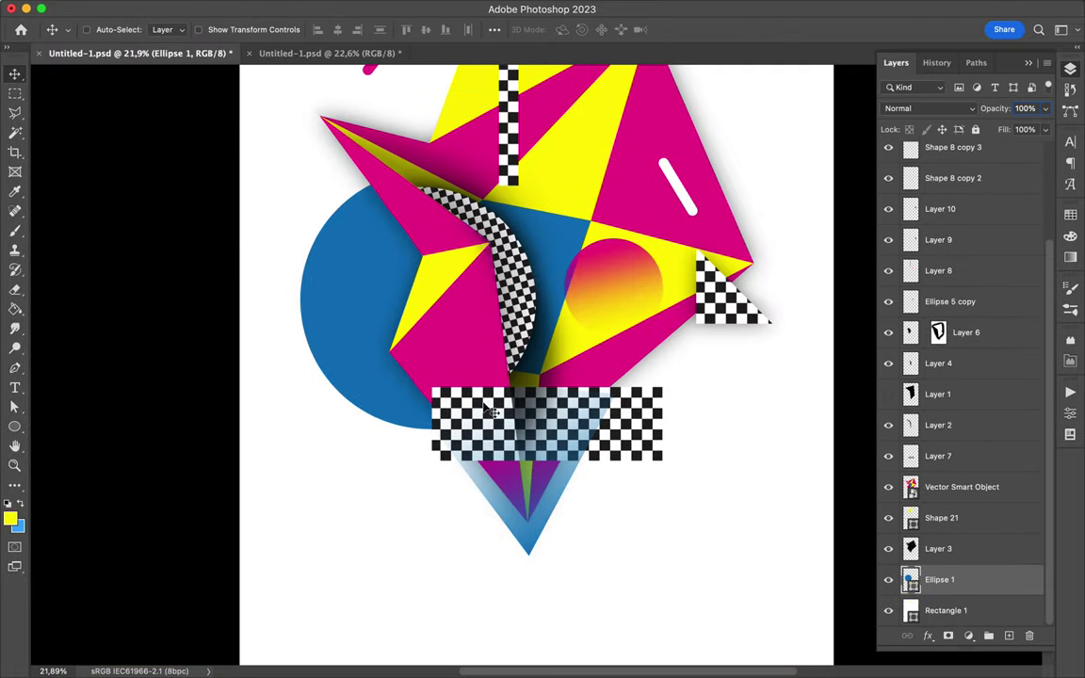
{"action": "scroll", "coordinate": [329, 449], "scroll_direction": "up", "scroll_amount": 3}
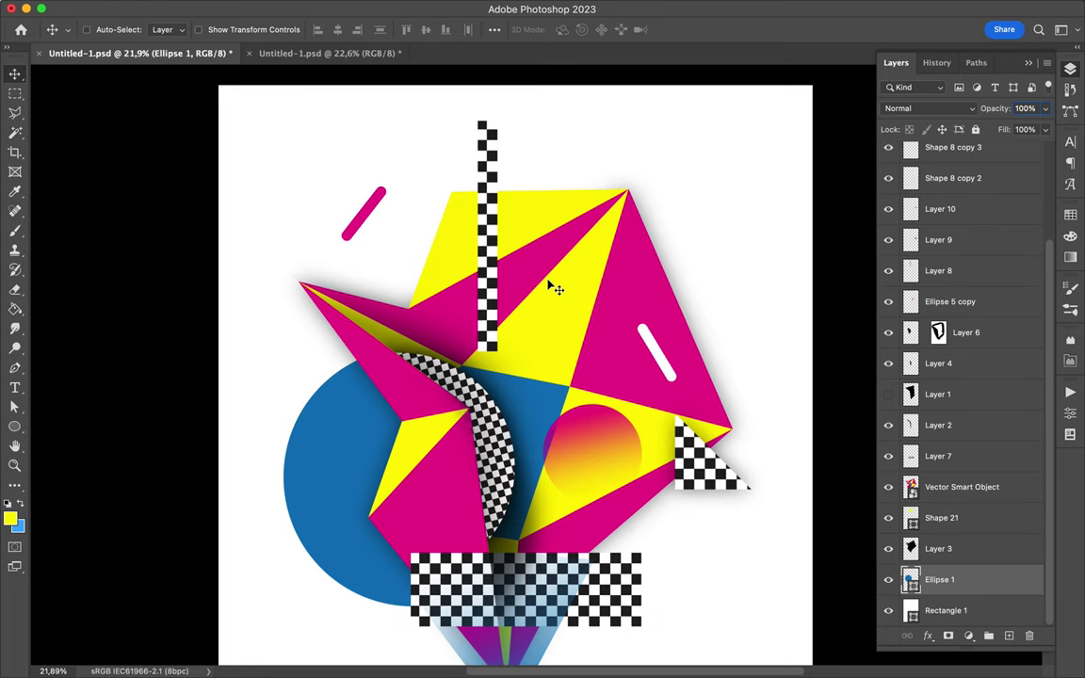
Start a magenta dashed line beside the star's right edge.
{"action": "left_click", "coordinate": [733, 361]}
{"action": "key", "text": "a"}
{"action": "left_click", "coordinate": [277, 29]}
Give the upper-right line a magenta dashed stroke with round caps.
{"action": "left_click", "coordinate": [199, 109]}
{"action": "left_click", "coordinate": [338, 30]}
{"action": "left_click", "coordinate": [362, 29]}
{"action": "left_click", "coordinate": [358, 101]}
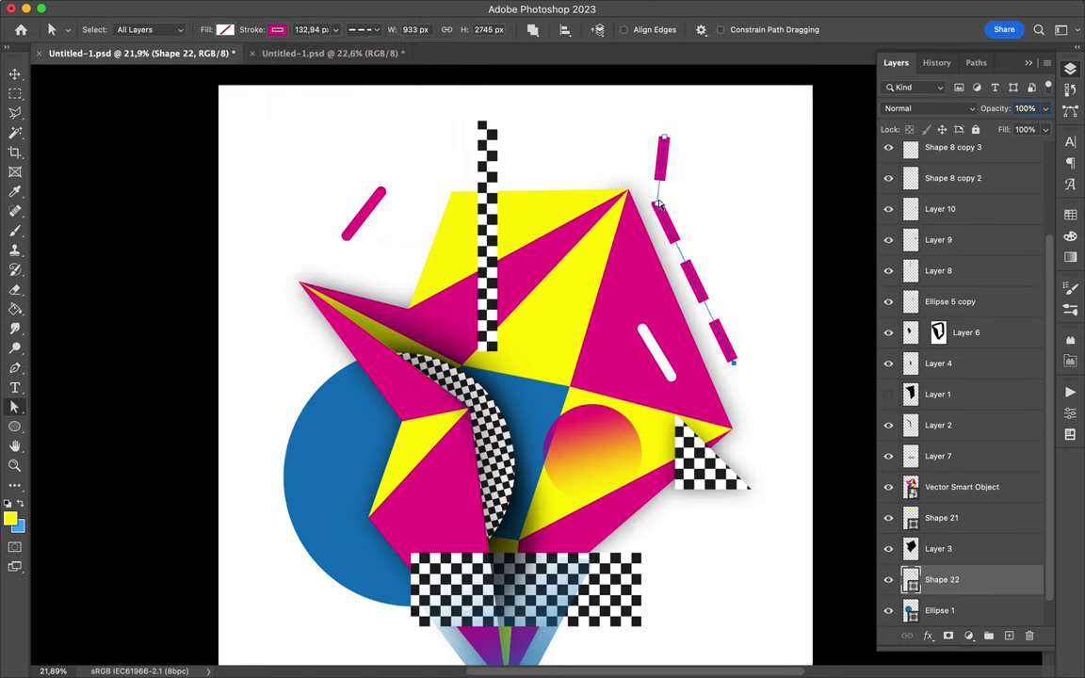
{"action": "scroll", "coordinate": [709, 194], "scroll_direction": "down", "scroll_amount": 2}
{"action": "left_click", "coordinate": [363, 30]}
{"action": "left_click", "coordinate": [355, 192]}
{"action": "left_click", "coordinate": [367, 209]}
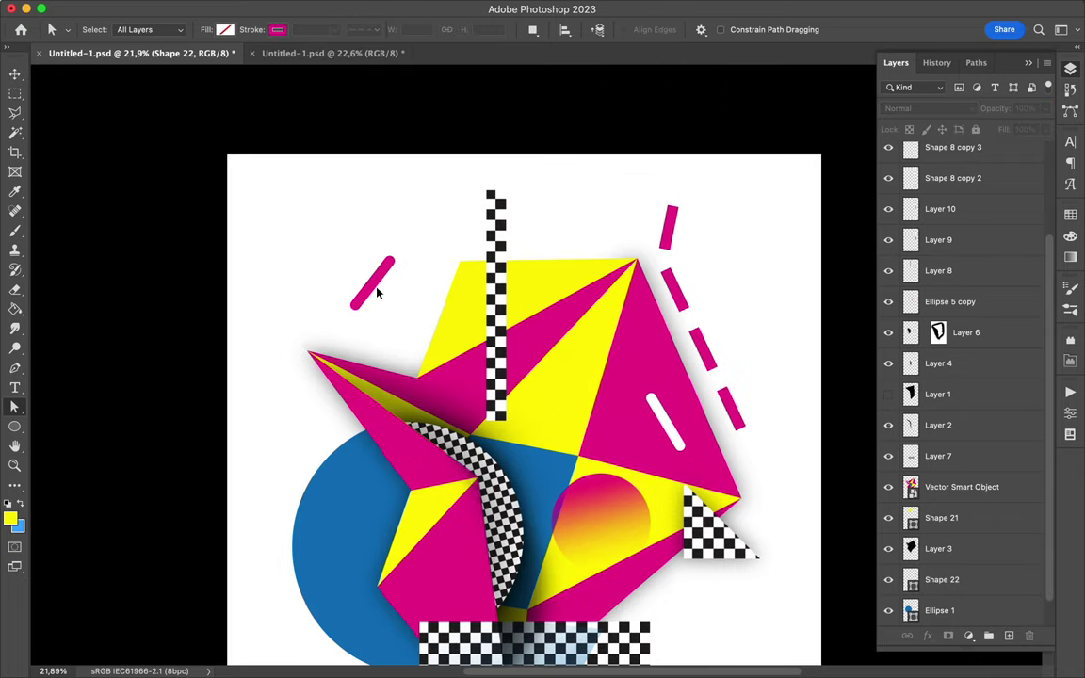
Draw a three-point line at lower left with no fill and a yellow dashed stroke.
{"action": "key", "text": "v"}
{"action": "left_click", "coordinate": [416, 310]}
{"action": "scroll", "coordinate": [409, 282], "scroll_direction": "down", "scroll_amount": 3}
{"action": "left_click", "coordinate": [367, 419]}
{"action": "left_click", "coordinate": [423, 523]}
{"action": "left_click", "coordinate": [395, 591]}
{"action": "left_click", "coordinate": [224, 29]}
{"action": "left_click", "coordinate": [277, 30]}
{"action": "left_click", "coordinate": [372, 31]}
{"action": "left_click", "coordinate": [358, 101]}
Fill the new wedge shape black and position it near the star's centre.
{"action": "key", "text": "v"}
{"action": "scroll", "coordinate": [649, 552], "scroll_direction": "up", "scroll_amount": 3}
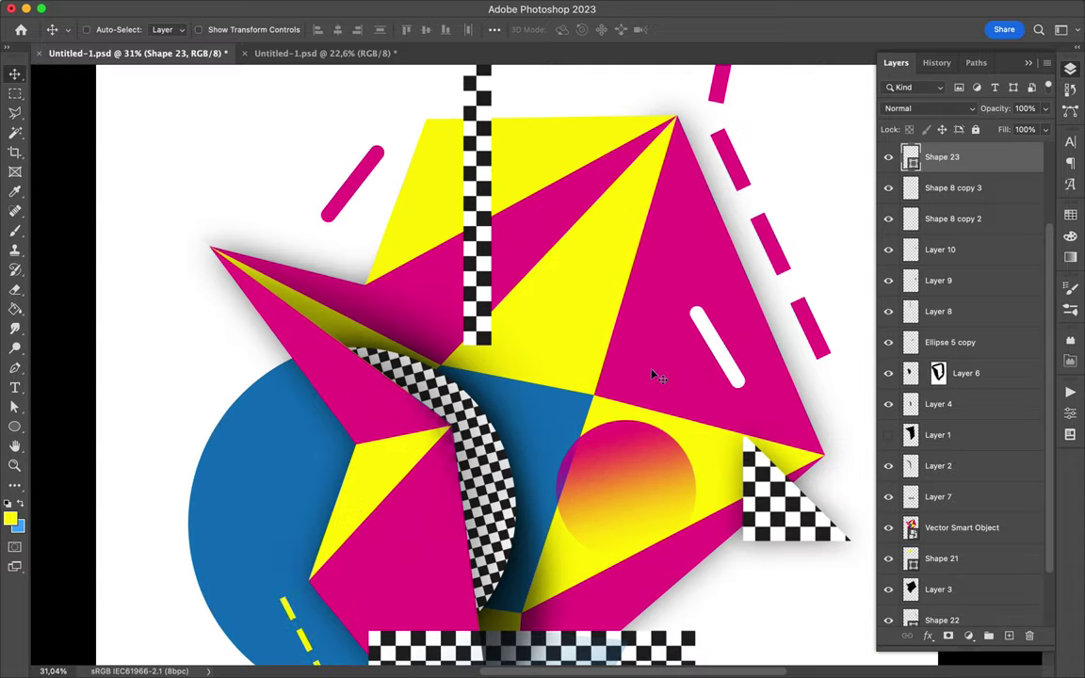
{"action": "left_click", "coordinate": [542, 436]}
{"action": "key", "text": "v"}
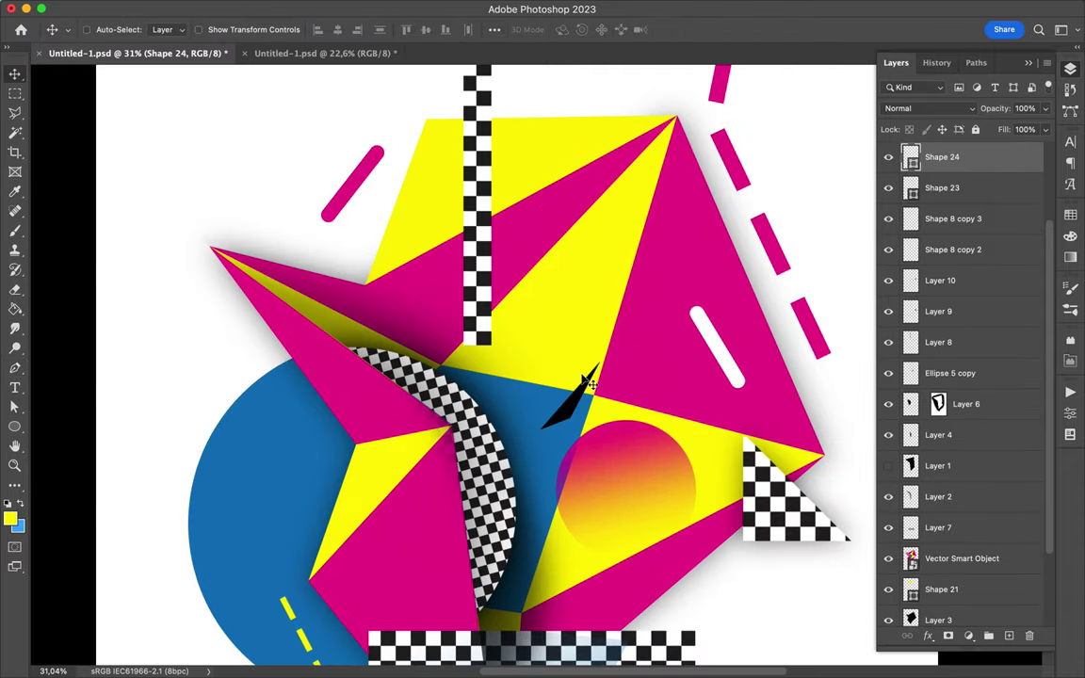
{"action": "left_click_drag", "start_coordinate": [576, 386], "coordinate": [576, 386]}
{"action": "scroll", "coordinate": [602, 433], "scroll_direction": "down", "scroll_amount": 5}
{"action": "scroll", "coordinate": [659, 414], "scroll_direction": "up", "scroll_amount": 5}
{"action": "scroll", "coordinate": [716, 367], "scroll_direction": "down", "scroll_amount": 1}
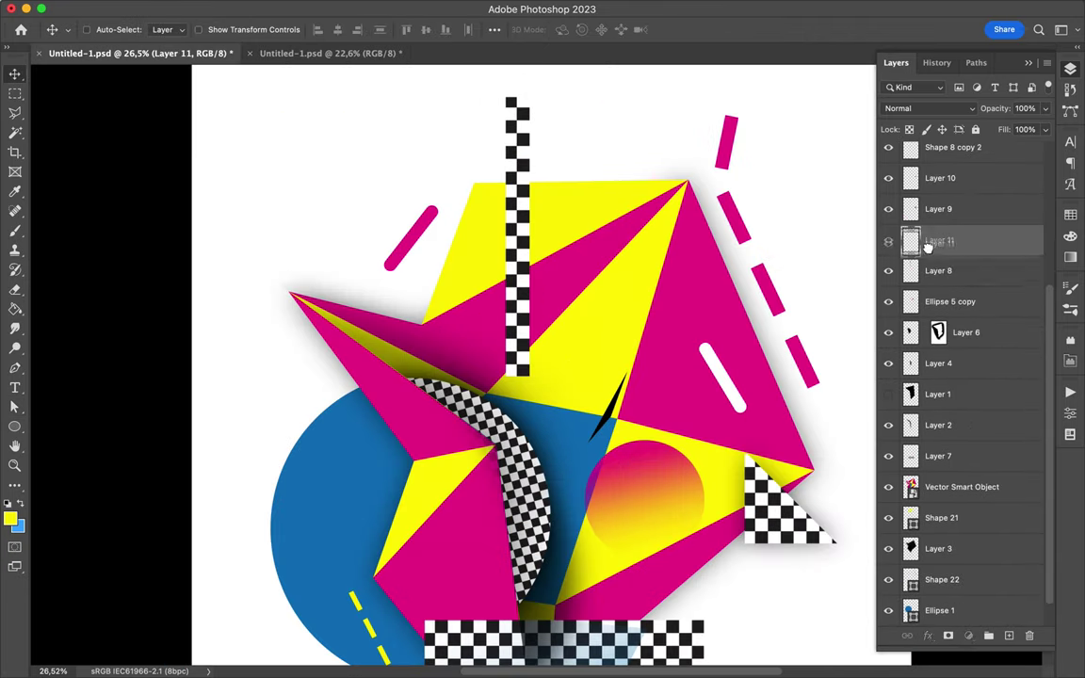
Gaussian-blur Layer 11, lower its fill to about 50% and set it to Multiply.
{"action": "left_click", "coordinate": [387, 9]}
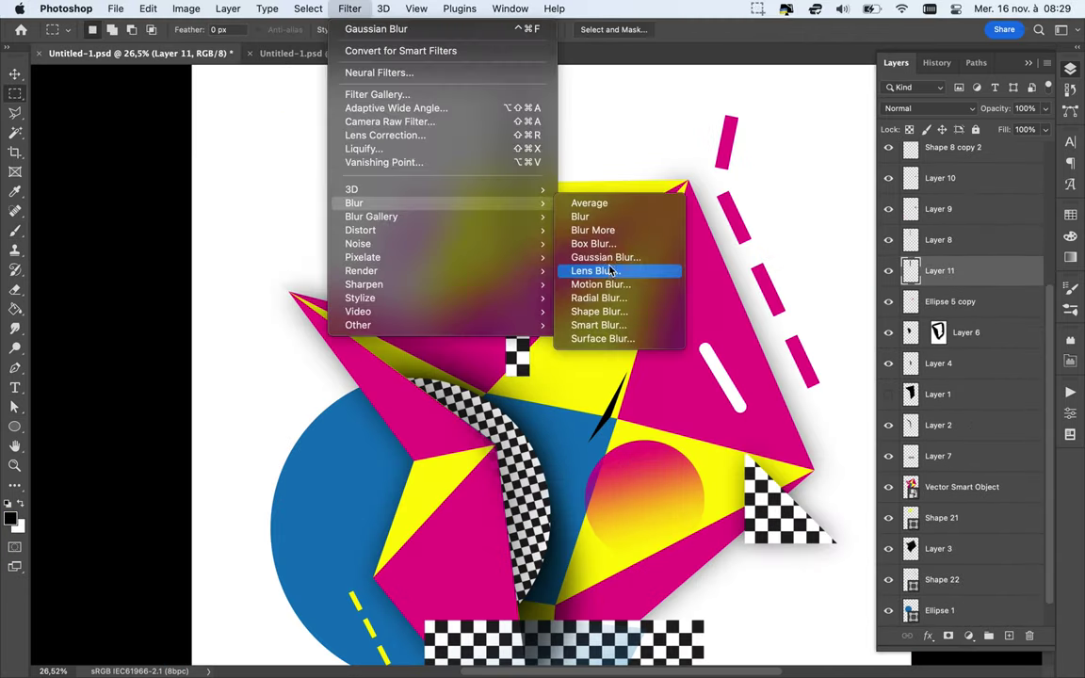
{"action": "left_click", "coordinate": [605, 262]}
{"action": "left_click", "coordinate": [985, 106]}
{"action": "left_click", "coordinate": [1044, 129]}
{"action": "left_click_drag", "start_coordinate": [1043, 149], "coordinate": [1010, 148]}
{"action": "left_click", "coordinate": [962, 108]}
{"action": "left_click", "coordinate": [909, 169]}
{"action": "scroll", "coordinate": [740, 350], "scroll_direction": "down", "scroll_amount": 3}
{"action": "scroll", "coordinate": [740, 351], "scroll_direction": "up", "scroll_amount": 2}
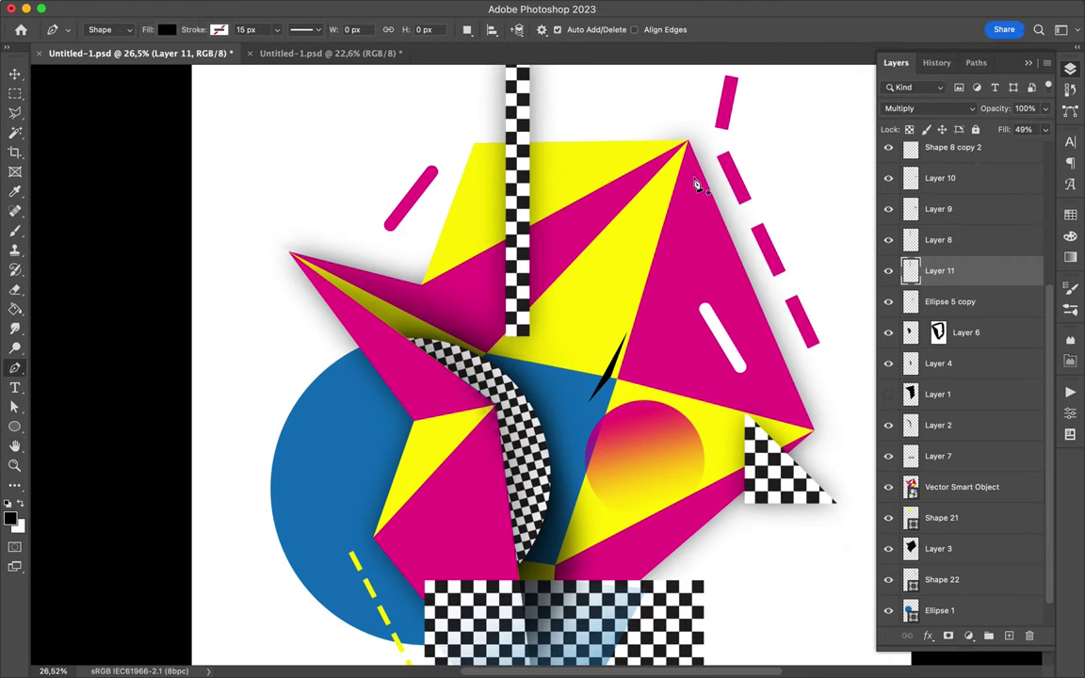
Draw a gradient-filled triangle on the star's upper right, setting a stop to yellow fdf000.
{"action": "left_click", "coordinate": [753, 328]}
{"action": "left_click", "coordinate": [686, 165]}
{"action": "left_click", "coordinate": [224, 29]}
{"action": "left_click", "coordinate": [189, 58]}
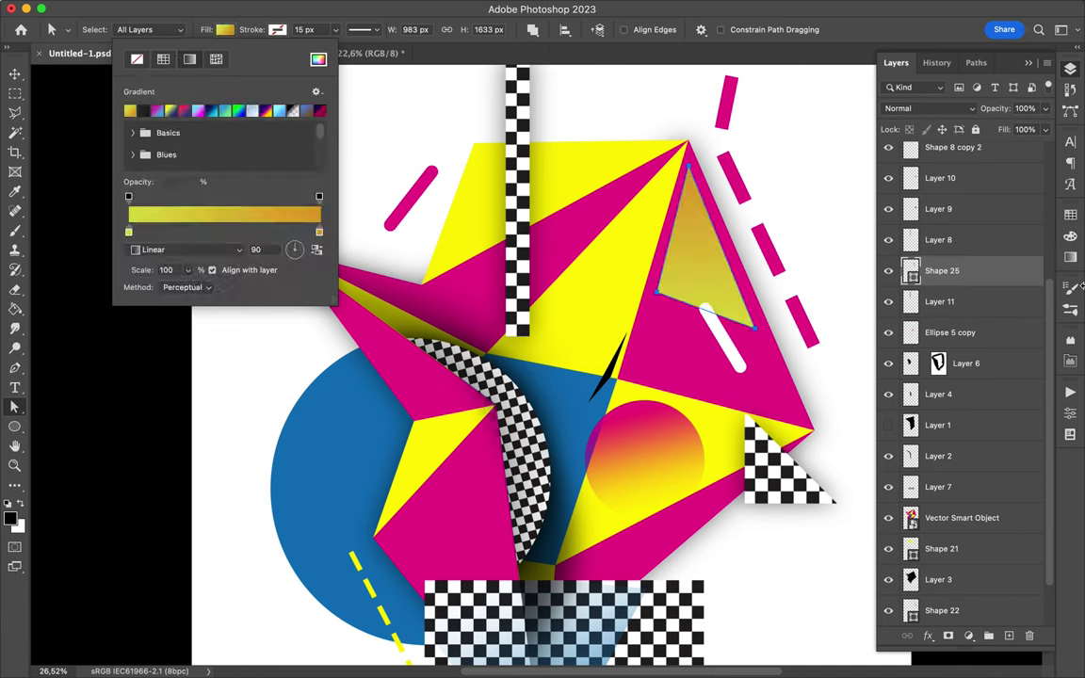
{"action": "double_click", "coordinate": [318, 231]}
{"action": "left_click", "coordinate": [697, 152]}
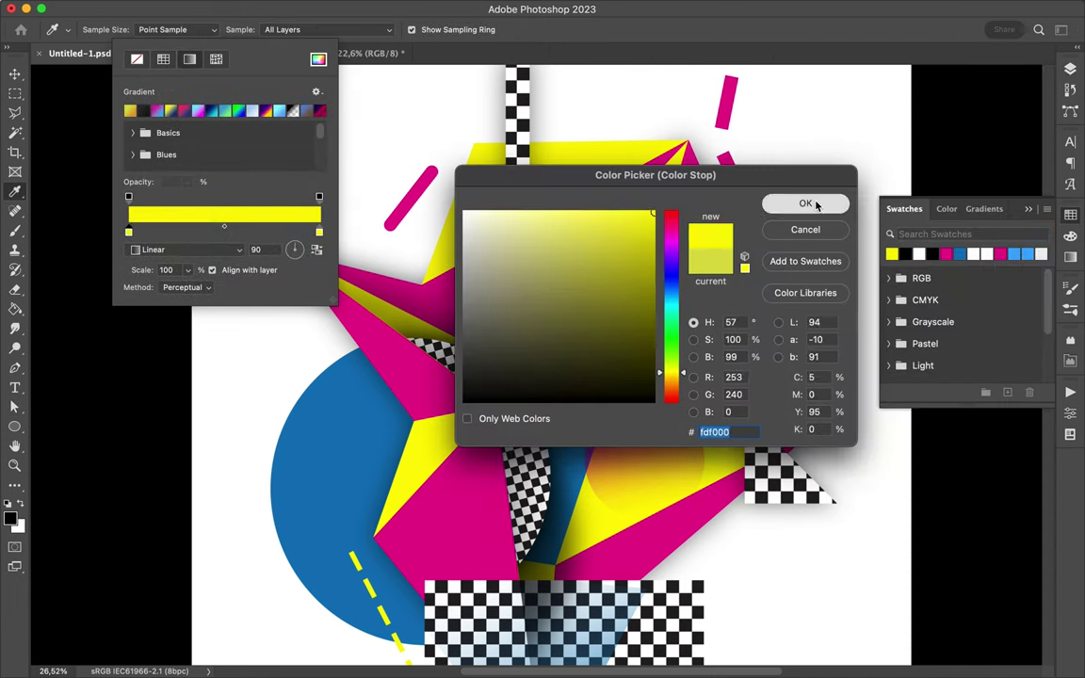
{"action": "left_click", "coordinate": [805, 203]}
{"action": "left_click", "coordinate": [127, 199]}
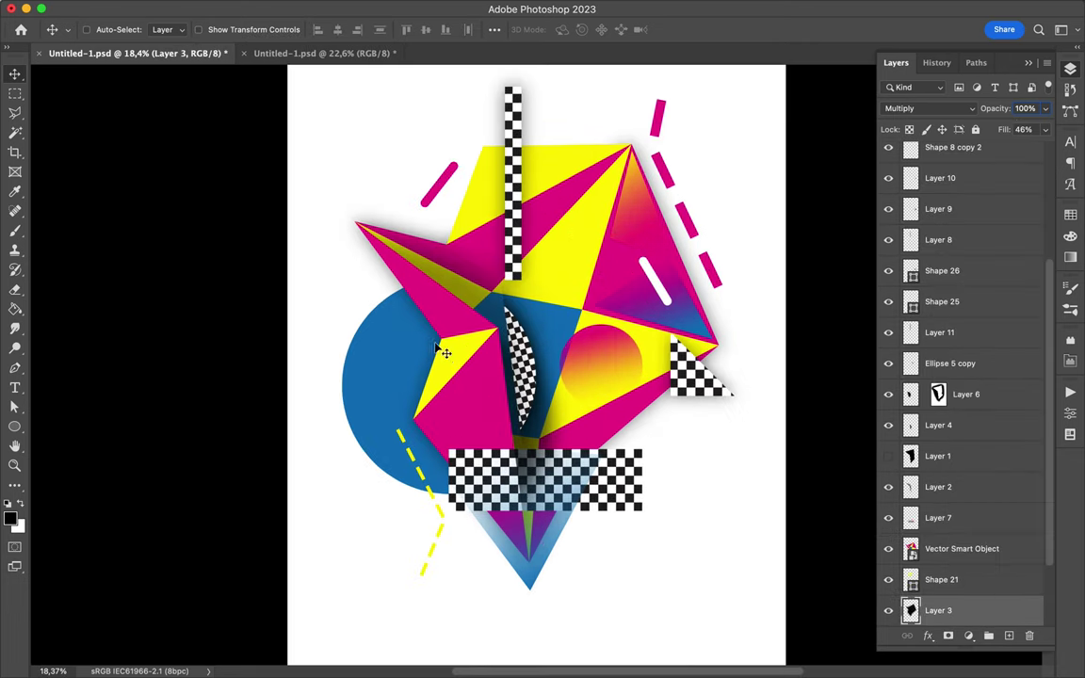
Copy the gradient circle above the star's top corner and set it to Dissolve.
{"action": "left_click_drag", "start_coordinate": [593, 339], "coordinate": [424, 223]}
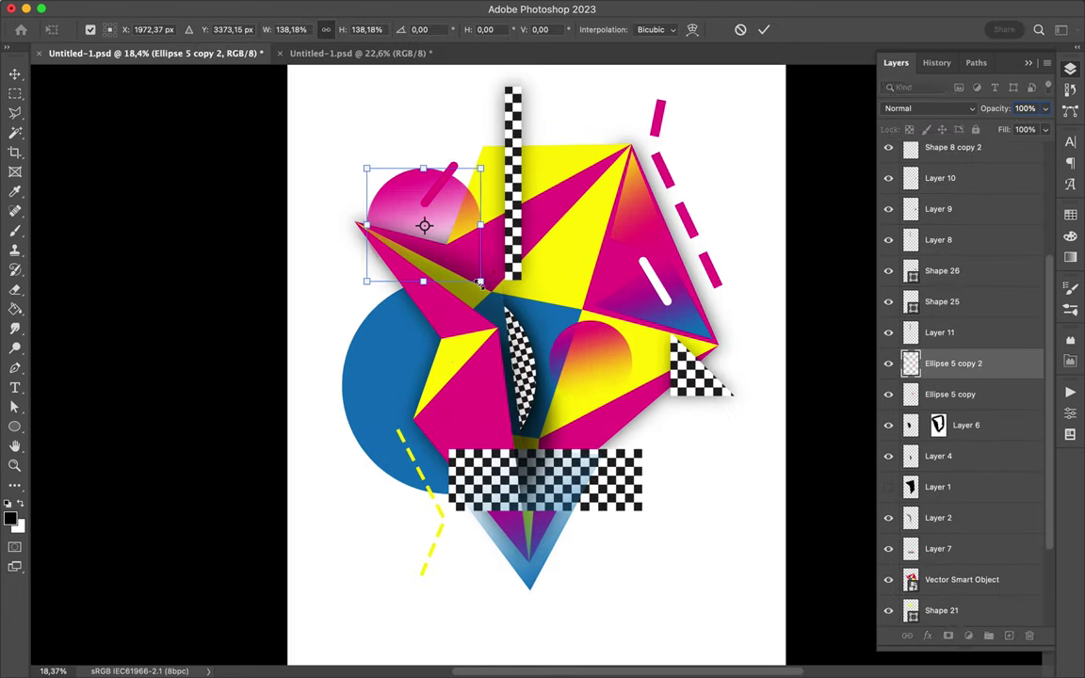
{"action": "left_click", "coordinate": [927, 108]}
{"action": "left_click", "coordinate": [900, 126]}
{"action": "right_click", "coordinate": [951, 363]}
{"action": "key", "text": "Escape"}
{"action": "mouse_move", "coordinate": [437, 213]}
{"action": "left_mouse_down"}
{"action": "mouse_move", "coordinate": [468, 236]}
{"action": "mouse_move", "coordinate": [504, 200]}
{"action": "mouse_move", "coordinate": [581, 195]}
{"action": "left_mouse_up"}
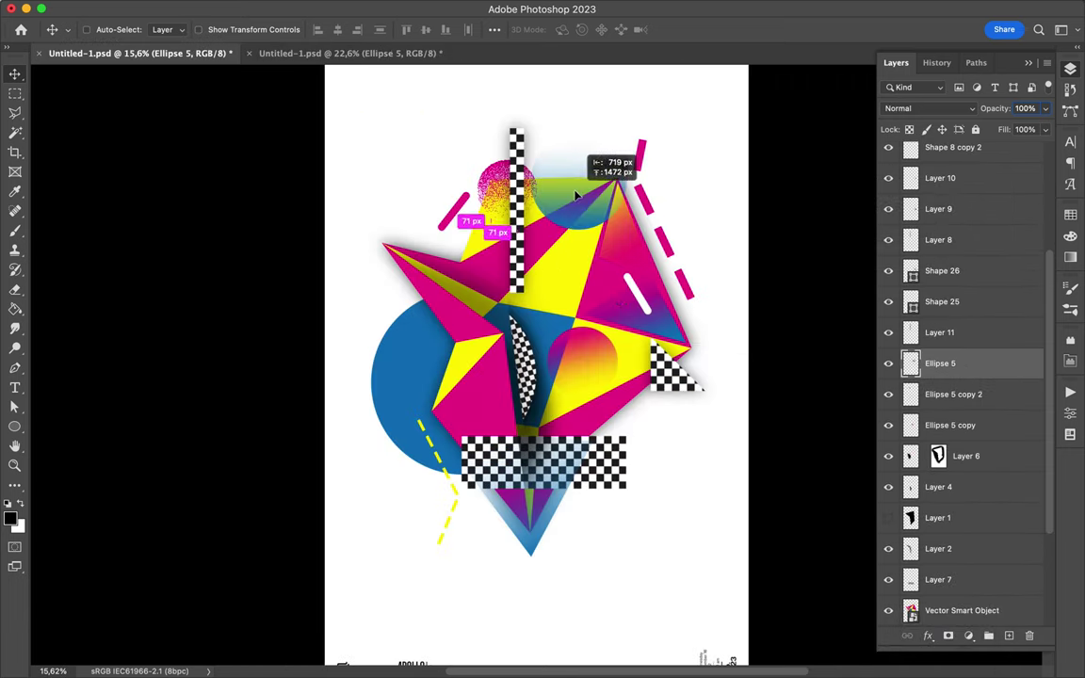
Make the blue zigzag line's stroke dashed.
{"action": "left_click", "coordinate": [666, 251]}
{"action": "key", "text": "p"}
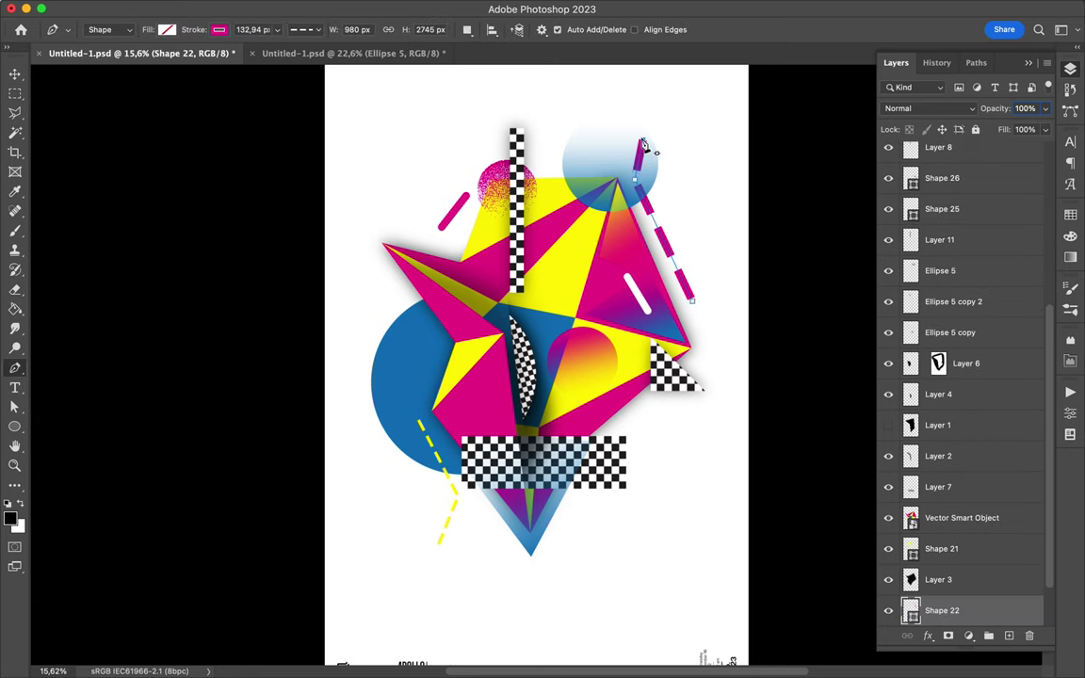
{"action": "left_click", "coordinate": [591, 108]}
{"action": "scroll", "coordinate": [593, 158], "scroll_direction": "up", "scroll_amount": 2}
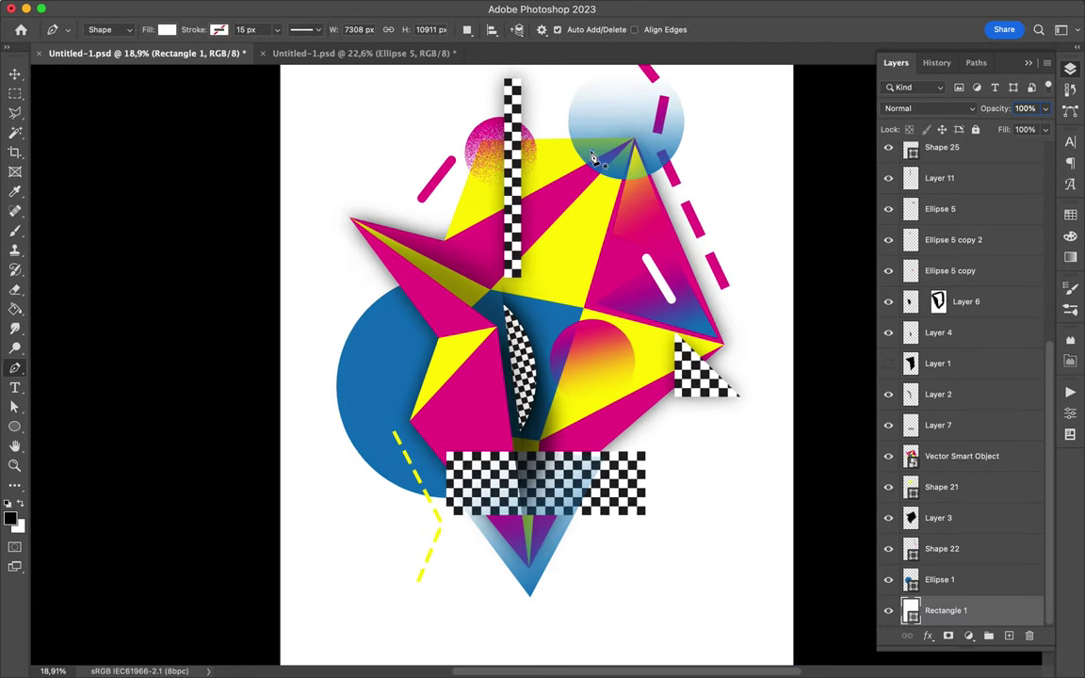
{"action": "left_click", "coordinate": [218, 29]}
{"action": "left_click", "coordinate": [303, 29]}
{"action": "left_click", "coordinate": [320, 91]}
{"action": "key", "text": "v"}
{"action": "left_click_drag", "start_coordinate": [941, 610], "coordinate": [942, 294]}
{"action": "scroll", "coordinate": [638, 190], "scroll_direction": "up", "scroll_amount": 3}
Switch between path tools, scroll the Layers panel and select Layer 5.
{"action": "key", "text": "a"}
{"action": "scroll", "coordinate": [637, 190], "scroll_direction": "up", "scroll_amount": 5}
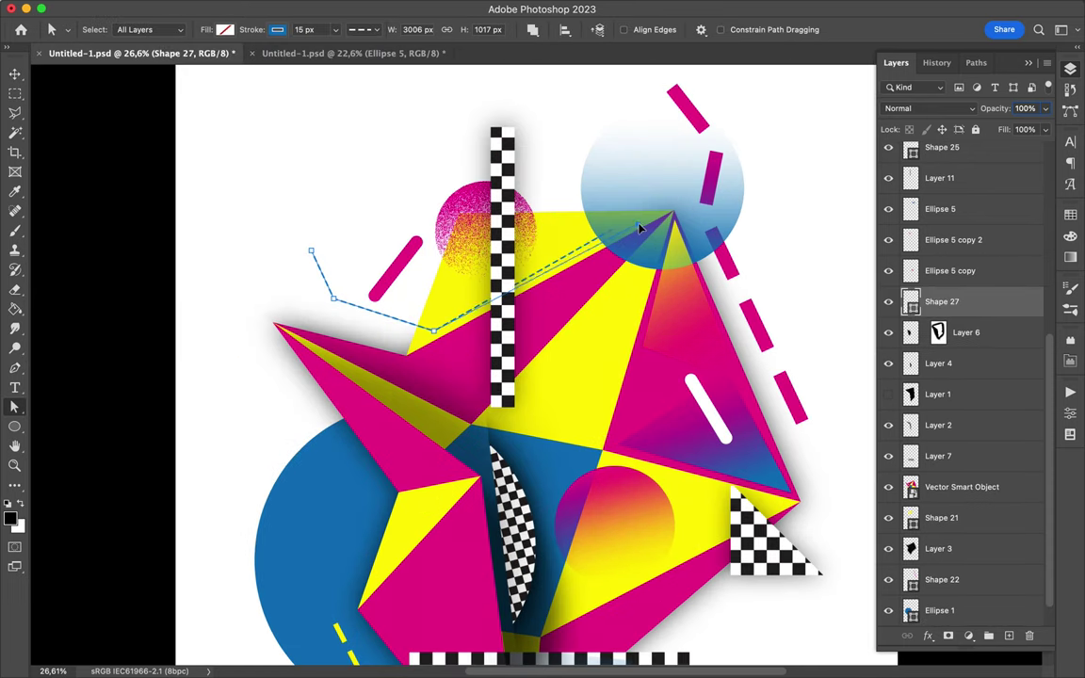
{"action": "scroll", "coordinate": [356, 188], "scroll_direction": "down", "scroll_amount": 1}
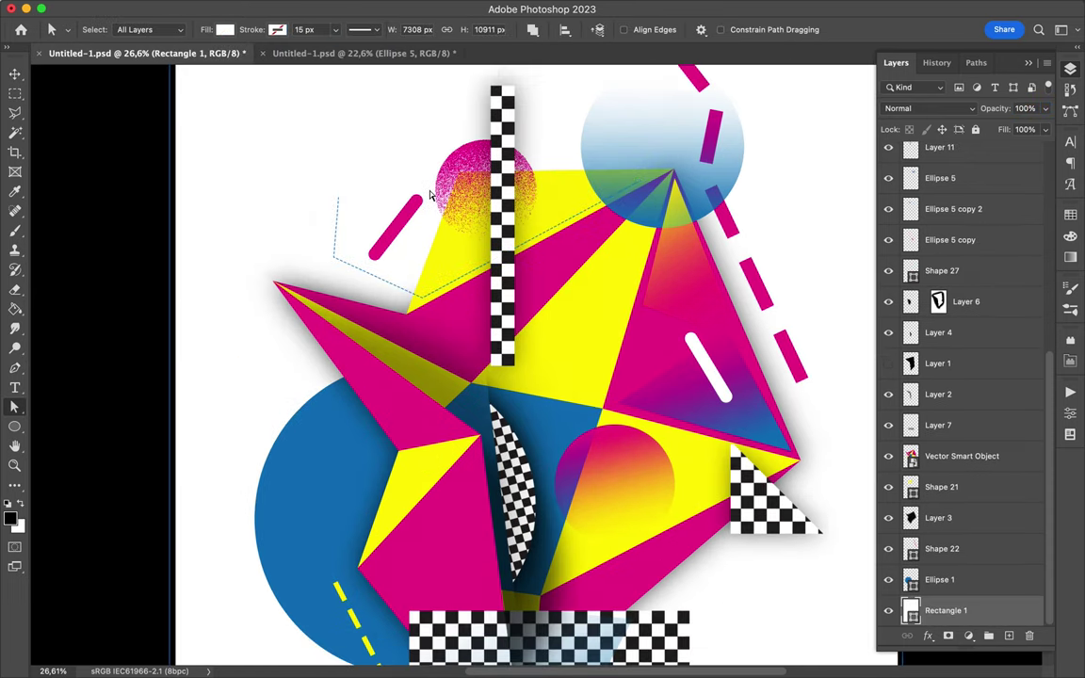
{"action": "scroll", "coordinate": [356, 189], "scroll_direction": "down", "scroll_amount": 2}
{"action": "key", "text": "p"}
{"action": "key", "text": "a"}
{"action": "scroll", "coordinate": [453, 228], "scroll_direction": "down", "scroll_amount": 1}
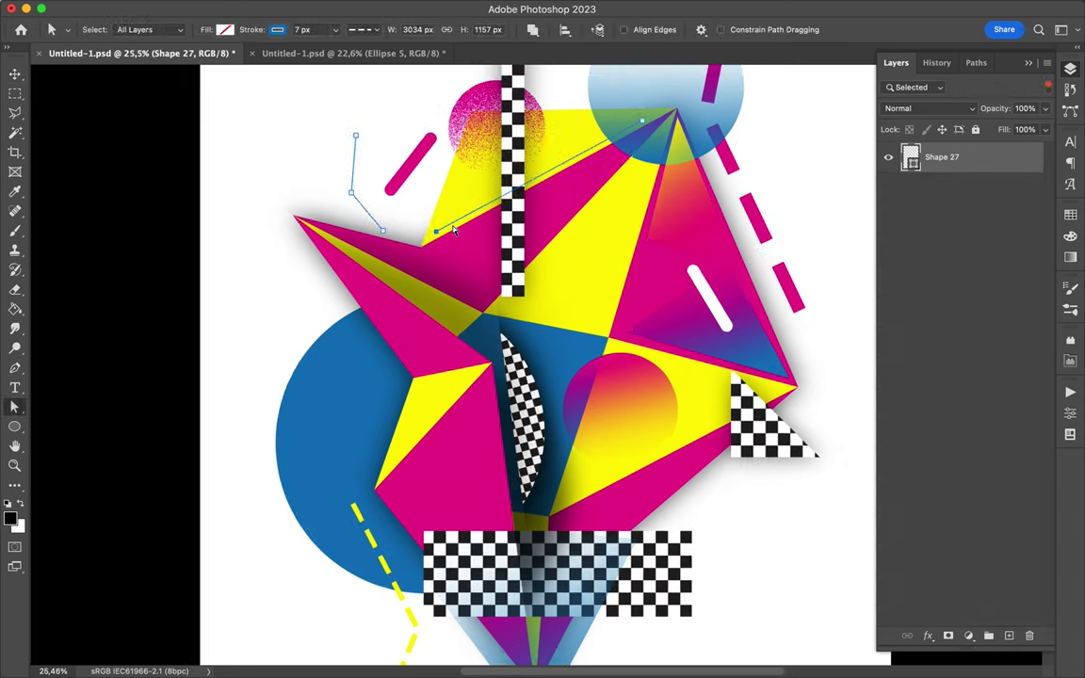
{"action": "scroll", "coordinate": [480, 214], "scroll_direction": "down", "scroll_amount": 2}
{"action": "scroll", "coordinate": [646, 225], "scroll_direction": "left", "scroll_amount": 1}
{"action": "key", "text": "v"}
{"action": "left_click", "coordinate": [1048, 87]}
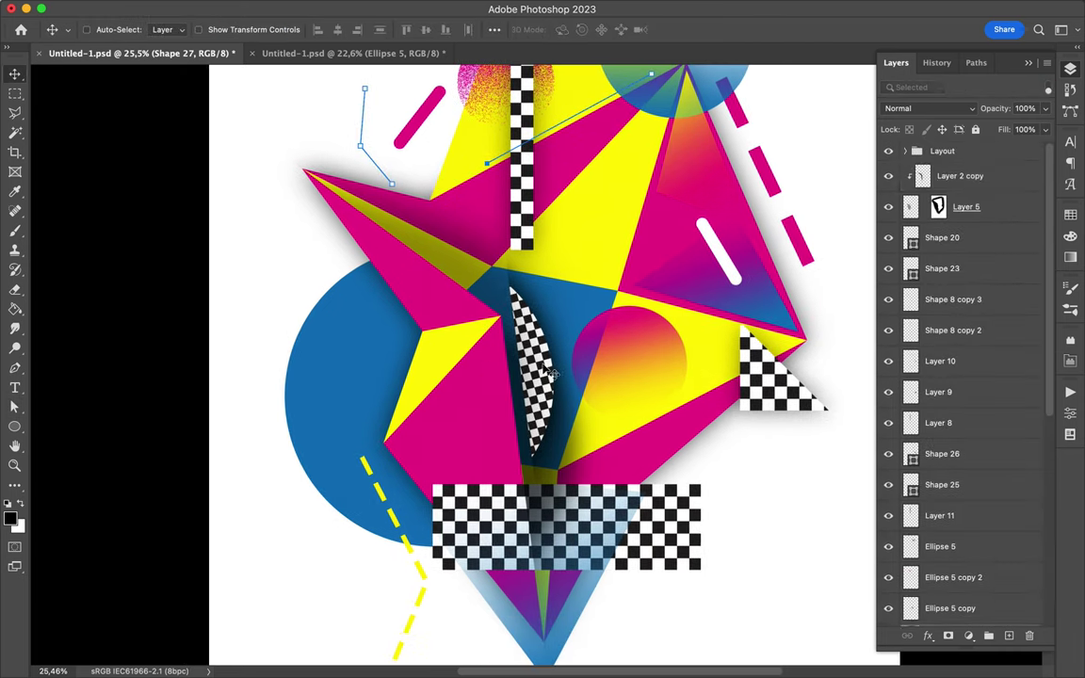
Select Layer 5's mask, try the brush, and fit the poster in view.
{"action": "left_click", "coordinate": [938, 209]}
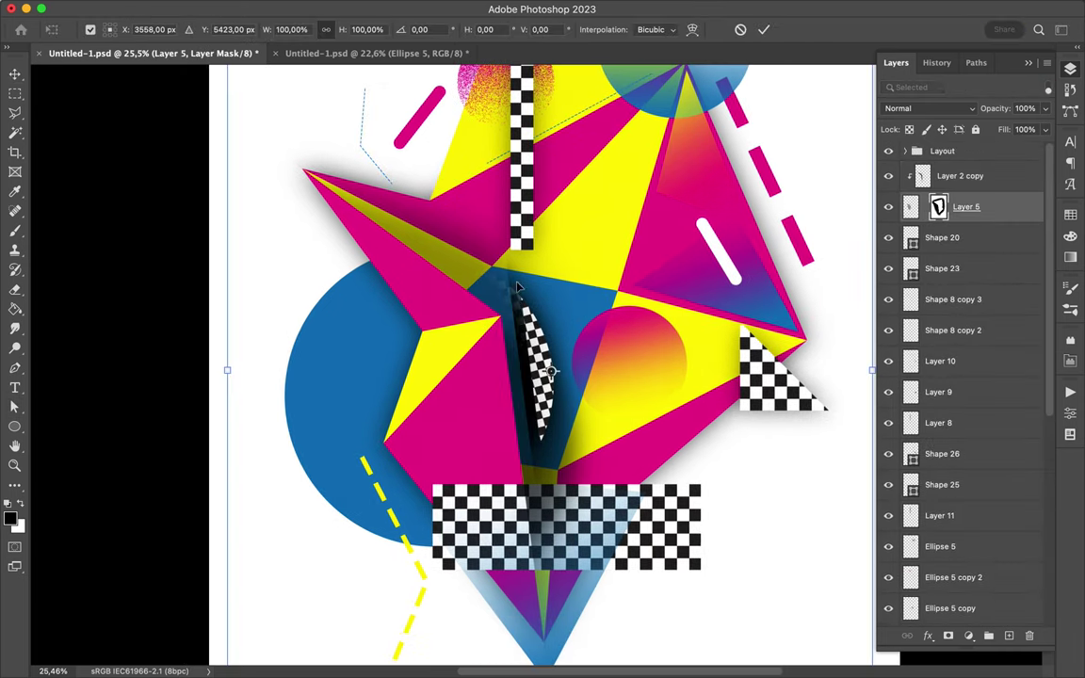
{"action": "scroll", "coordinate": [537, 362], "scroll_direction": "up", "scroll_amount": 3}
{"action": "scroll", "coordinate": [480, 306], "scroll_direction": "up", "scroll_amount": 5}
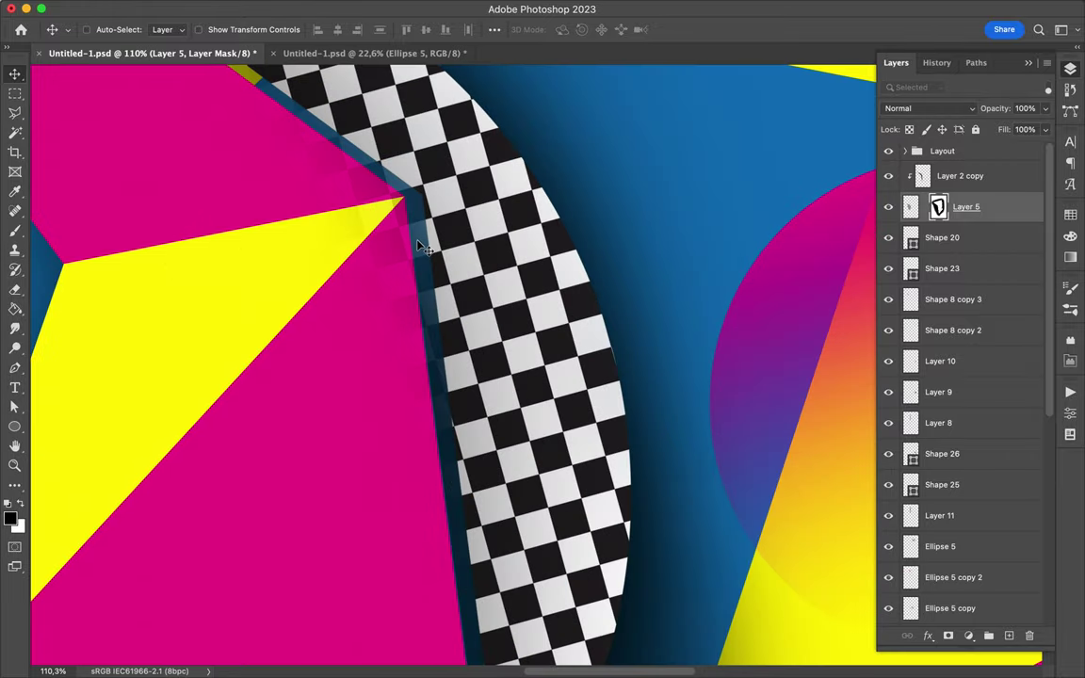
{"action": "scroll", "coordinate": [404, 242], "scroll_direction": "down", "scroll_amount": 2}
{"action": "scroll", "coordinate": [363, 291], "scroll_direction": "down", "scroll_amount": 2}
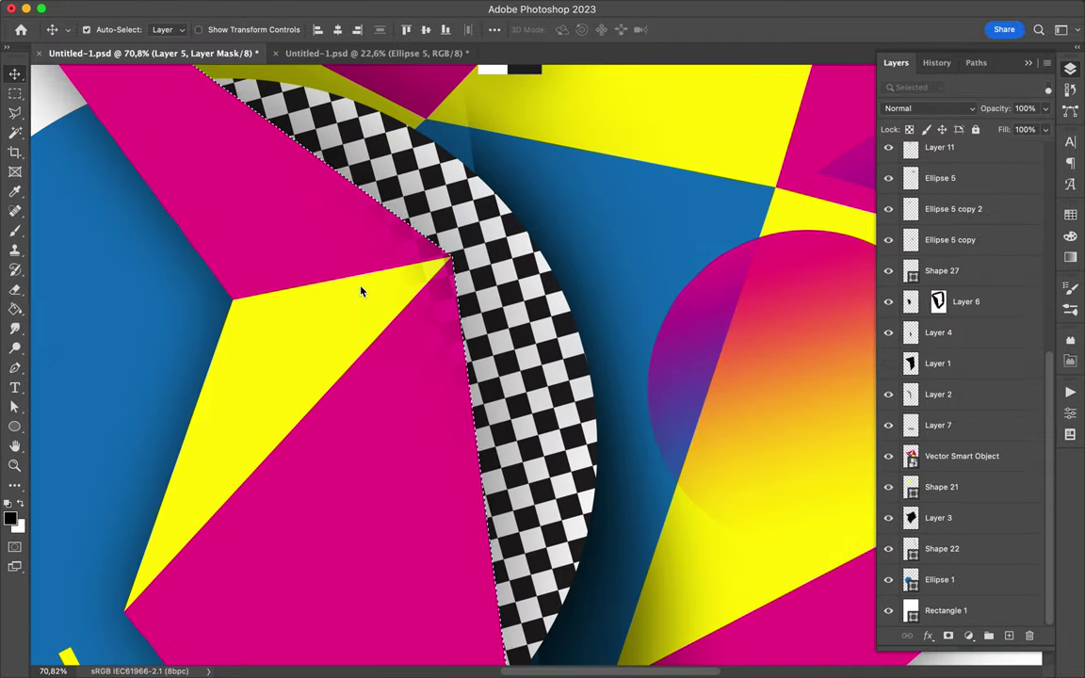
{"action": "key", "text": "b"}
{"action": "key", "text": "v"}
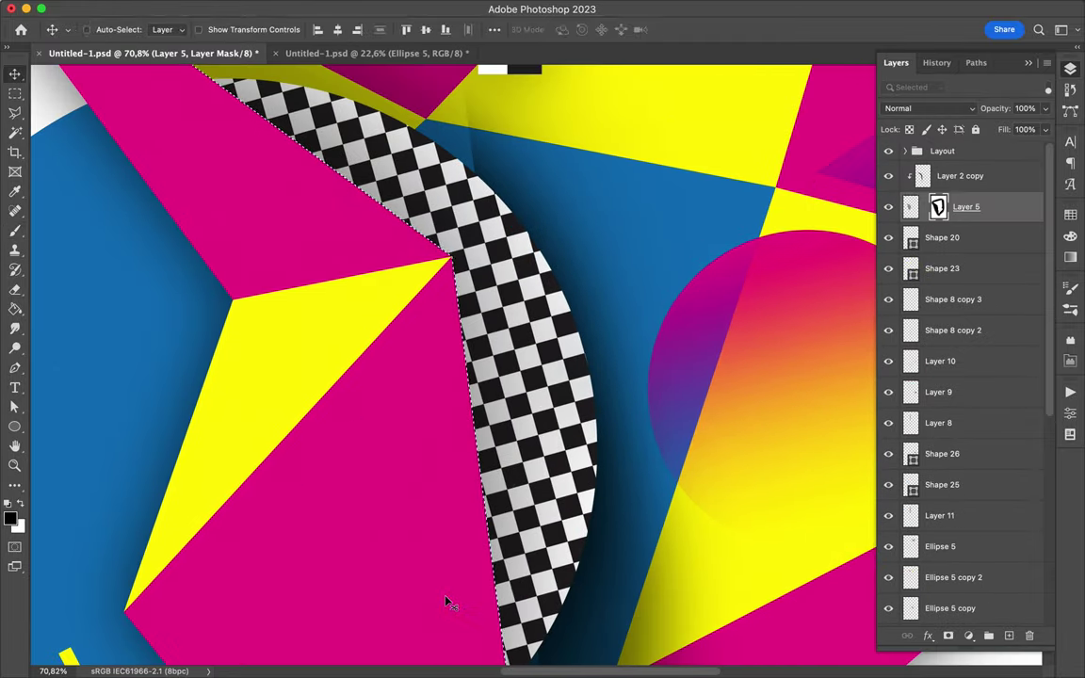
{"action": "key", "text": "ctrl+0"}
{"action": "key", "text": "b"}
{"action": "key", "text": "v"}
Select Layer 6, deselect, and bring it above the checkered arc layer.
{"action": "left_click", "coordinate": [523, 367], "text": "ctrl"}
{"action": "scroll", "coordinate": [537, 370], "scroll_direction": "up", "scroll_amount": 2}
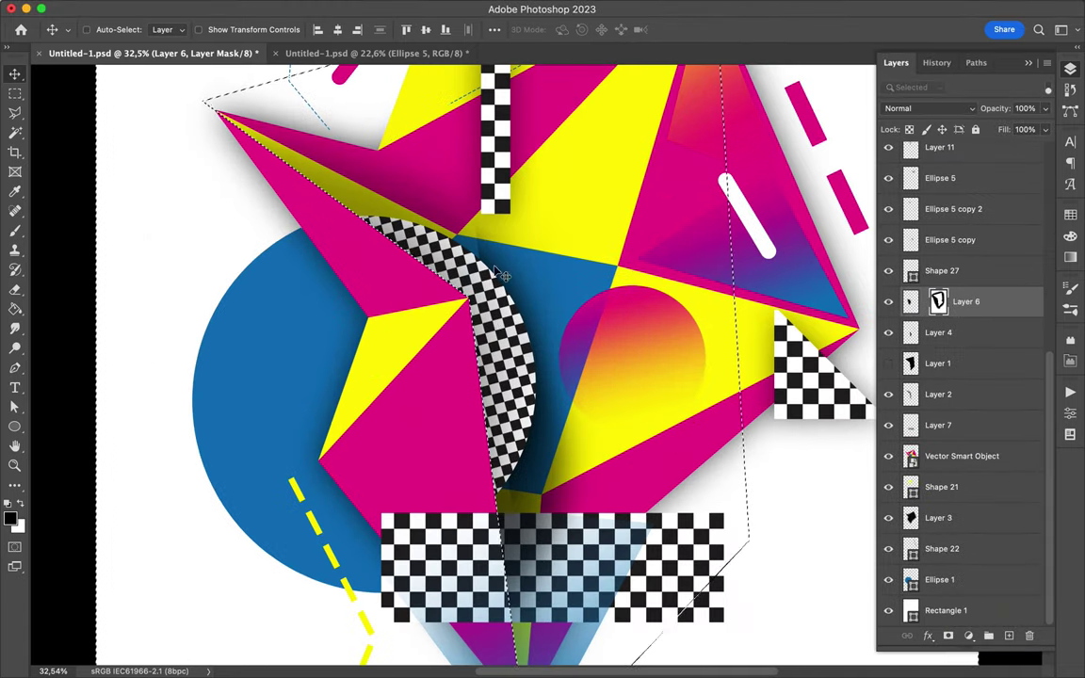
{"action": "key", "text": "ctrl+d"}
{"action": "scroll", "coordinate": [497, 329], "scroll_direction": "up", "scroll_amount": 4, "text": "alt"}
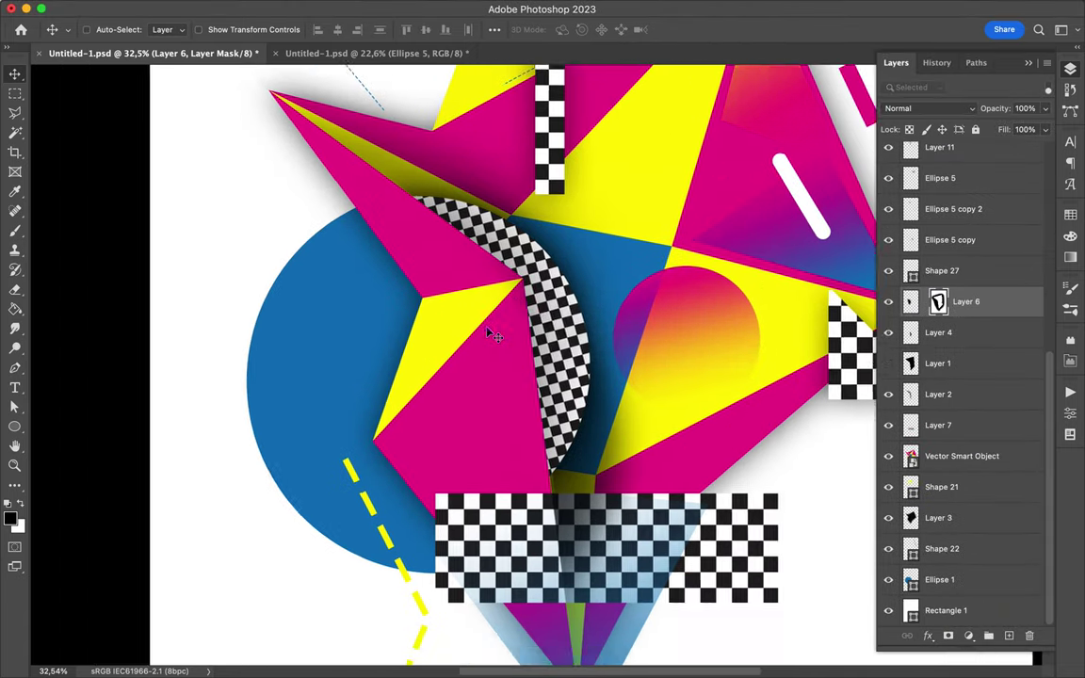
{"action": "scroll", "coordinate": [488, 332], "scroll_direction": "up", "scroll_amount": 5}
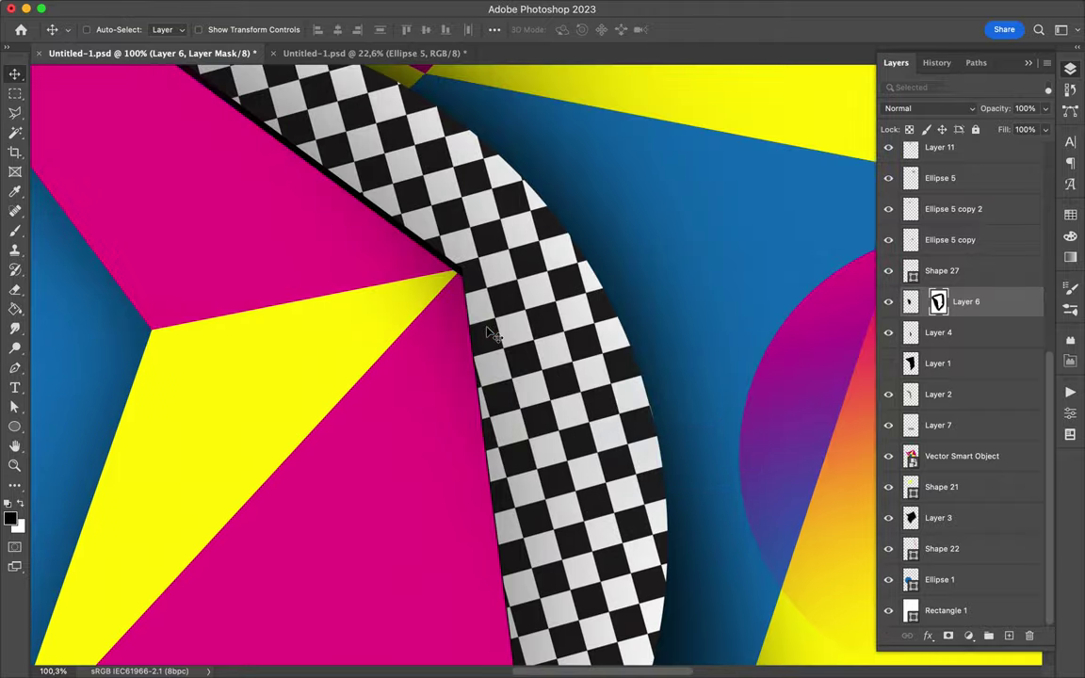
{"action": "key", "text": "ctrl+shift+bracketright"}
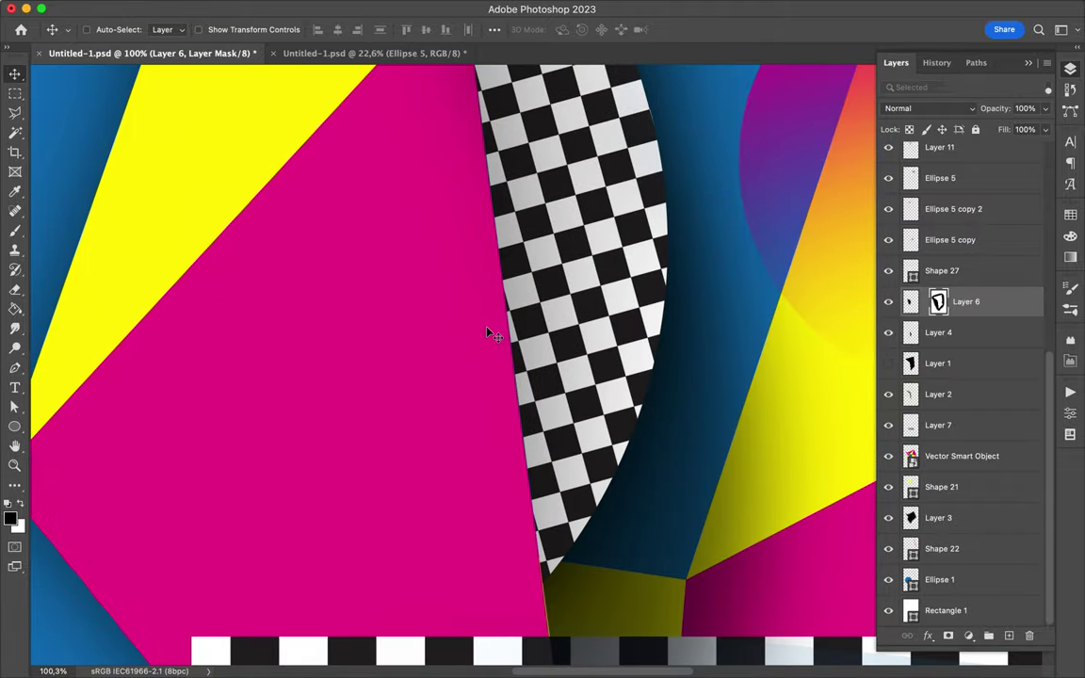
{"action": "key", "text": "ctrl+0"}
{"action": "scroll", "coordinate": [369, 335], "scroll_direction": "up", "scroll_amount": 2}
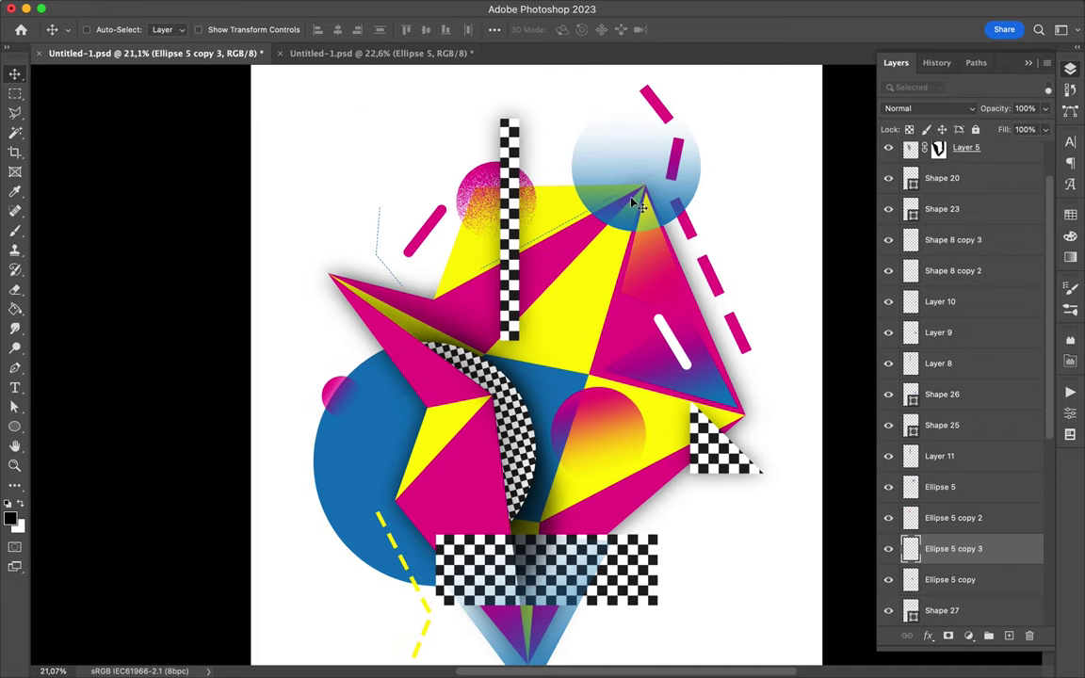
Copy the circle to the lower right and set its blending to Dissolve.
{"action": "left_click_drag", "start_coordinate": [637, 205], "coordinate": [665, 521], "text": "alt"}
{"action": "key", "text": "ctrl+t"}
{"action": "key", "text": "Return"}
{"action": "left_click", "coordinate": [927, 108]}
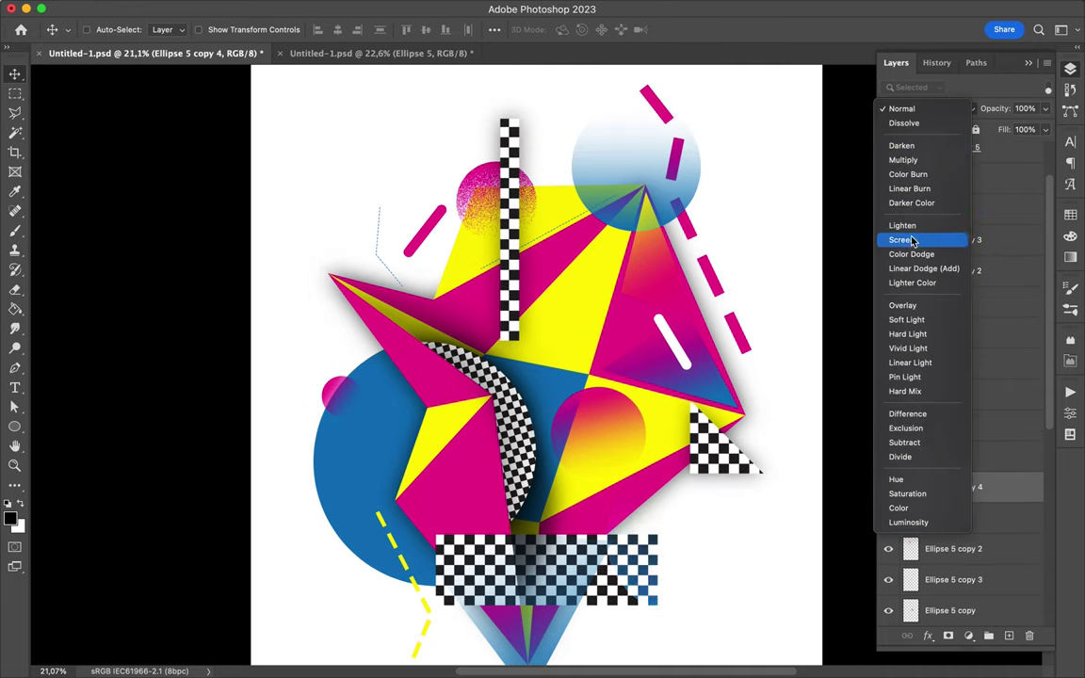
{"action": "left_click", "coordinate": [904, 123]}
{"action": "right_click", "coordinate": [979, 486]}
{"action": "key", "text": "Escape"}
{"action": "right_click", "coordinate": [1003, 489]}
{"action": "key", "text": "Escape"}
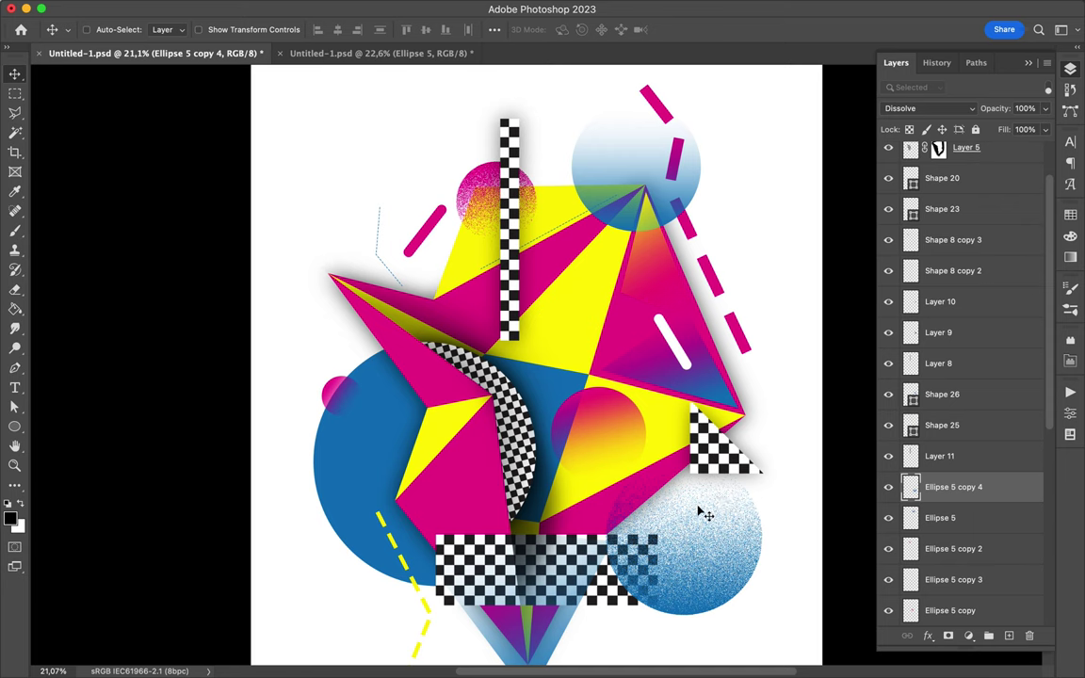
{"action": "key", "text": "ctrl+t"}
{"action": "key", "text": "Return"}
Move the speckled circle's layer lower in the stack and compare with the other poster version.
{"action": "scroll", "coordinate": [692, 465], "scroll_direction": "down", "scroll_amount": 5}
{"action": "left_click_drag", "start_coordinate": [953, 486], "coordinate": [956, 544]}
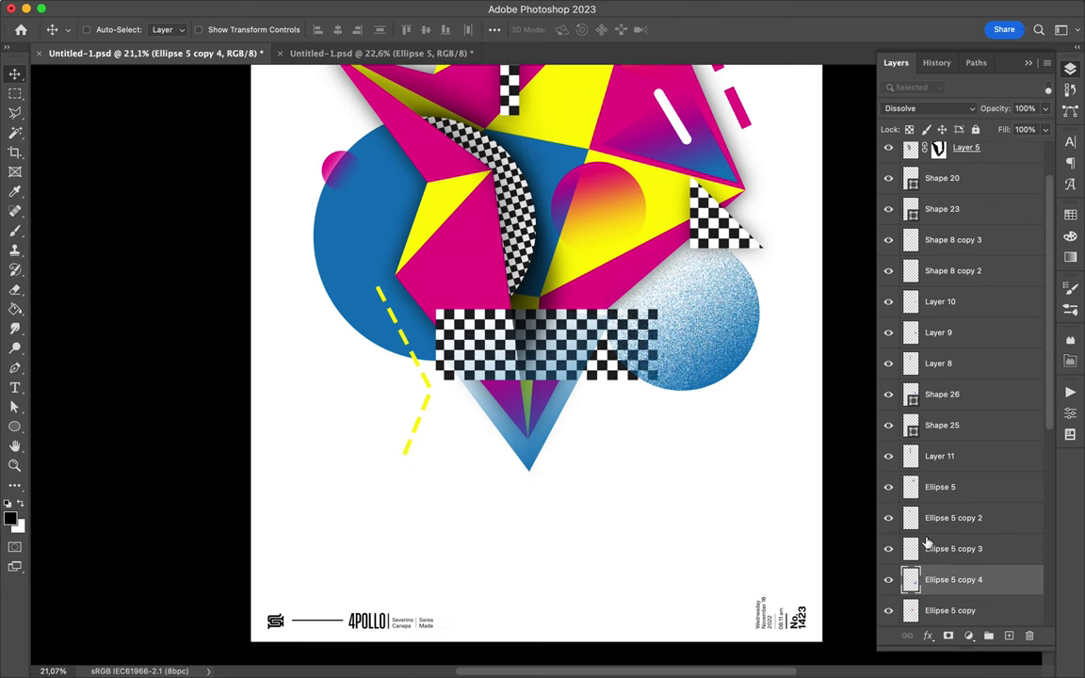
{"action": "scroll", "coordinate": [624, 319], "scroll_direction": "up", "scroll_amount": 3}
{"action": "key", "text": "ctrl+Tab"}
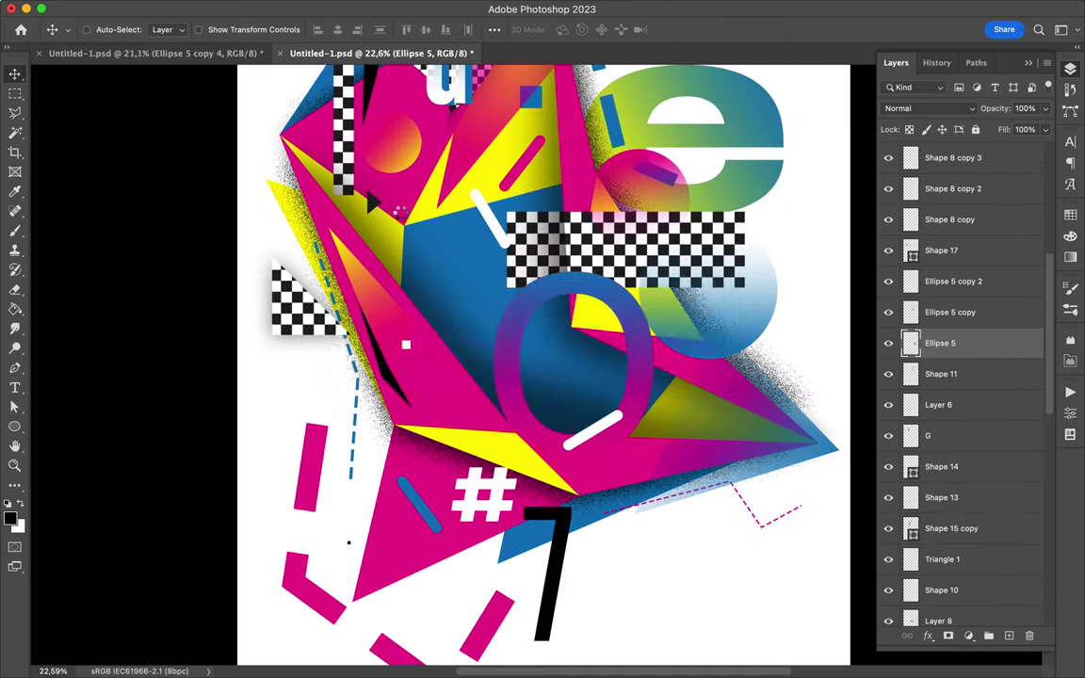
{"action": "scroll", "coordinate": [400, 217], "scroll_direction": "up", "scroll_amount": 3}
{"action": "key", "text": "ctrl+Tab"}
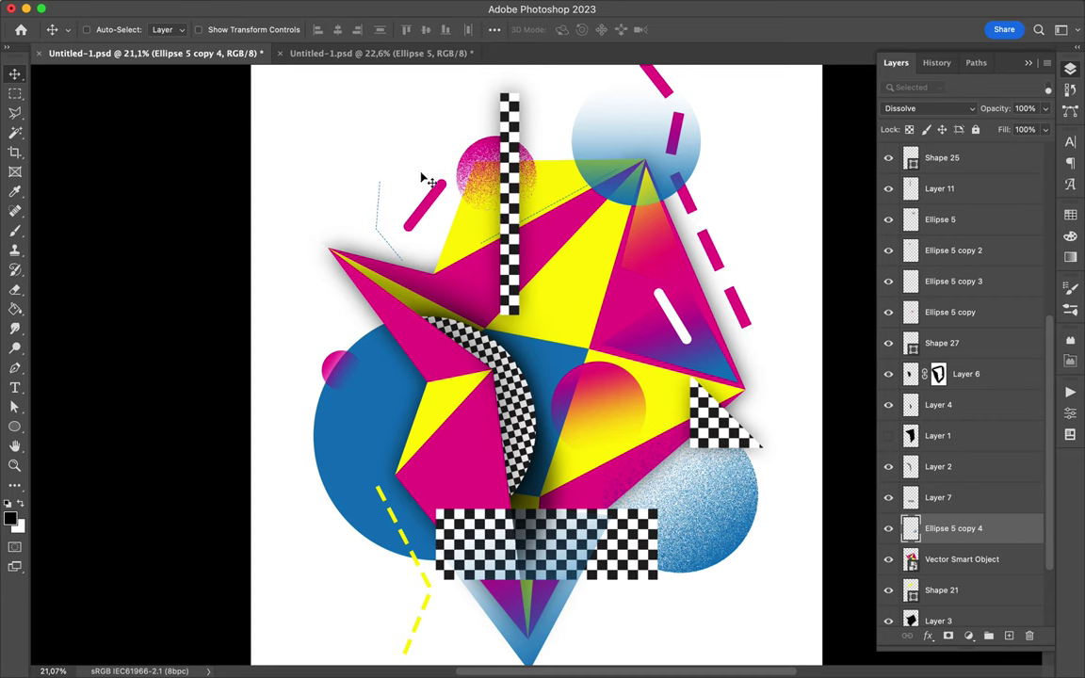
Draw a blue-filled triangle and move it behind the star's upper left.
{"action": "key", "text": "p"}
{"action": "left_click", "coordinate": [166, 29]}
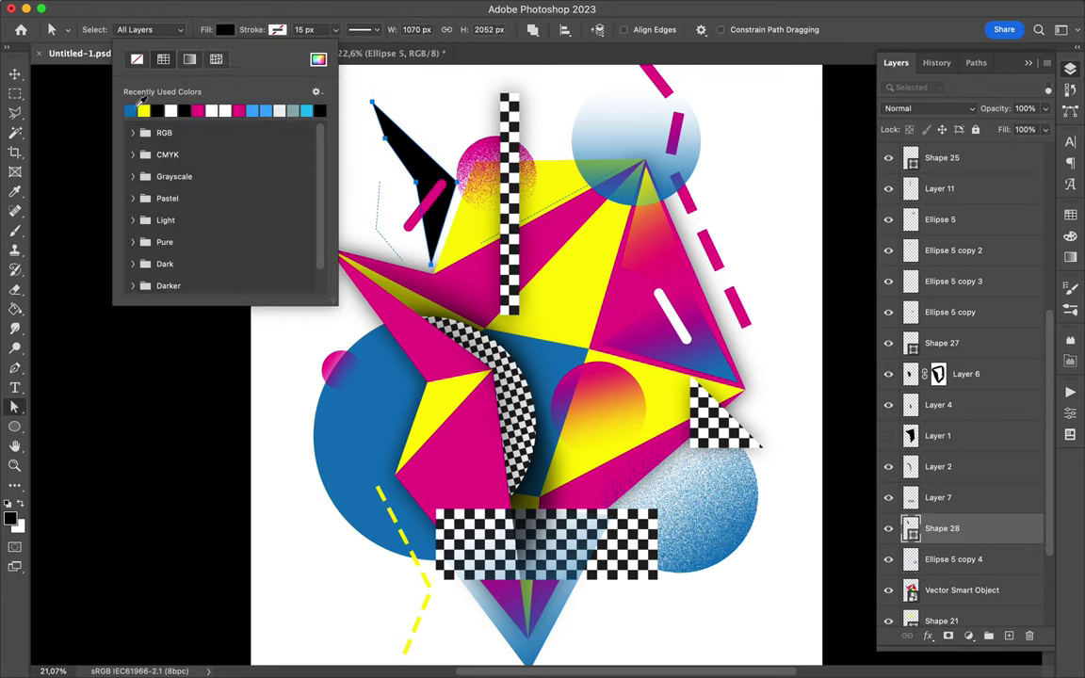
{"action": "left_click", "coordinate": [235, 106]}
{"action": "left_click", "coordinate": [419, 168]}
{"action": "key", "text": "Return"}
{"action": "left_click_drag", "start_coordinate": [419, 167], "coordinate": [444, 200]}
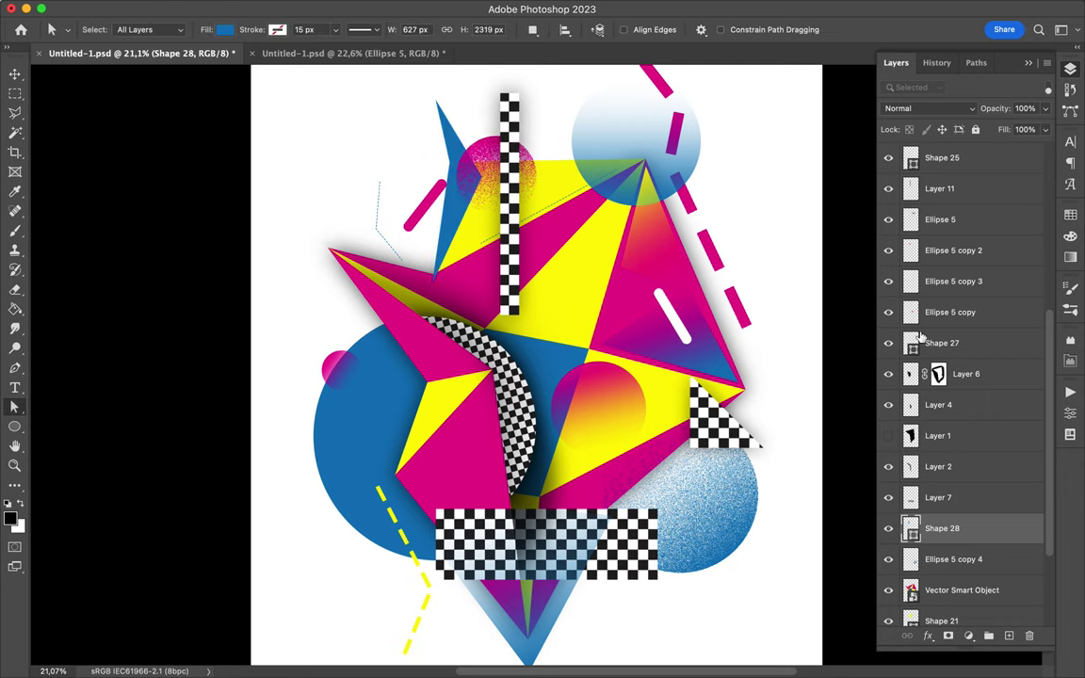
{"action": "left_click_drag", "start_coordinate": [942, 528], "coordinate": [923, 554]}
{"action": "scroll", "coordinate": [419, 279], "scroll_direction": "up", "scroll_amount": 3}
{"action": "scroll", "coordinate": [419, 153], "scroll_direction": "up", "scroll_amount": 2}
Inspect the triangle path, then begin the 'G' text at the poster's top left.
{"action": "key", "text": "p"}
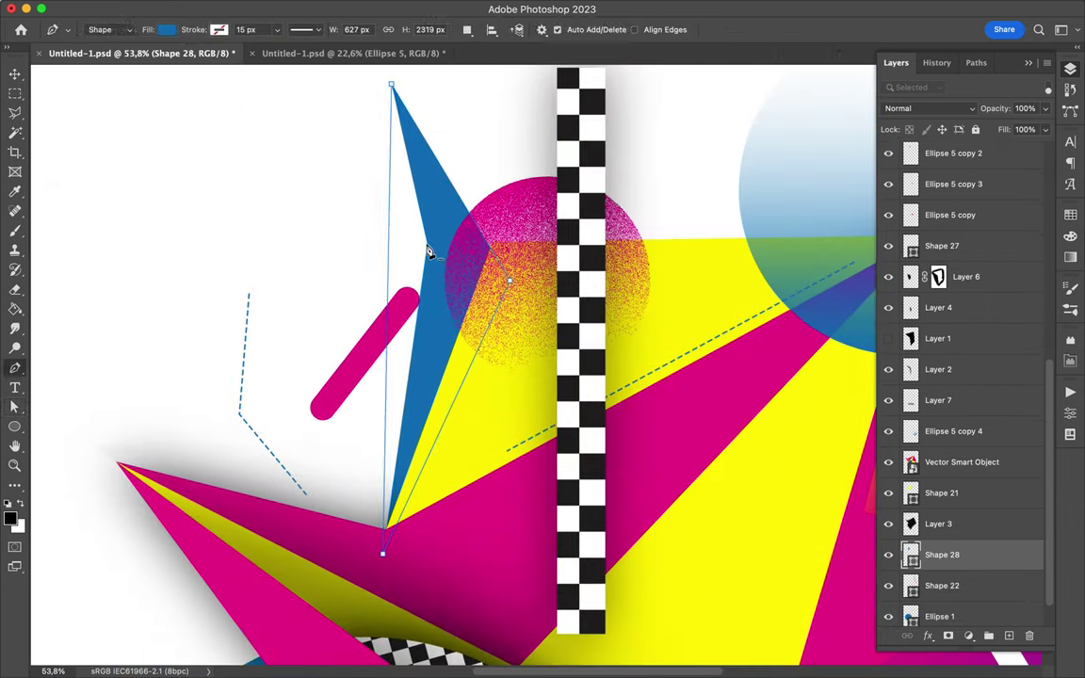
{"action": "key", "text": "a"}
{"action": "scroll", "coordinate": [428, 251], "scroll_direction": "down", "scroll_amount": 3}
{"action": "scroll", "coordinate": [377, 188], "scroll_direction": "up", "scroll_amount": 2}
{"action": "scroll", "coordinate": [309, 80], "scroll_direction": "down", "scroll_amount": 1}
{"action": "scroll", "coordinate": [462, 542], "scroll_direction": "down", "scroll_amount": 2}
{"action": "scroll", "coordinate": [463, 377], "scroll_direction": "down", "scroll_amount": 2}
{"action": "scroll", "coordinate": [377, 282], "scroll_direction": "up", "scroll_amount": 2}
{"action": "key", "text": "t"}
{"action": "left_click", "coordinate": [283, 128]}
Set the G to SemiExpanded-Bold and enlarge it onto the star's left arm.
{"action": "type", "text": "G"}
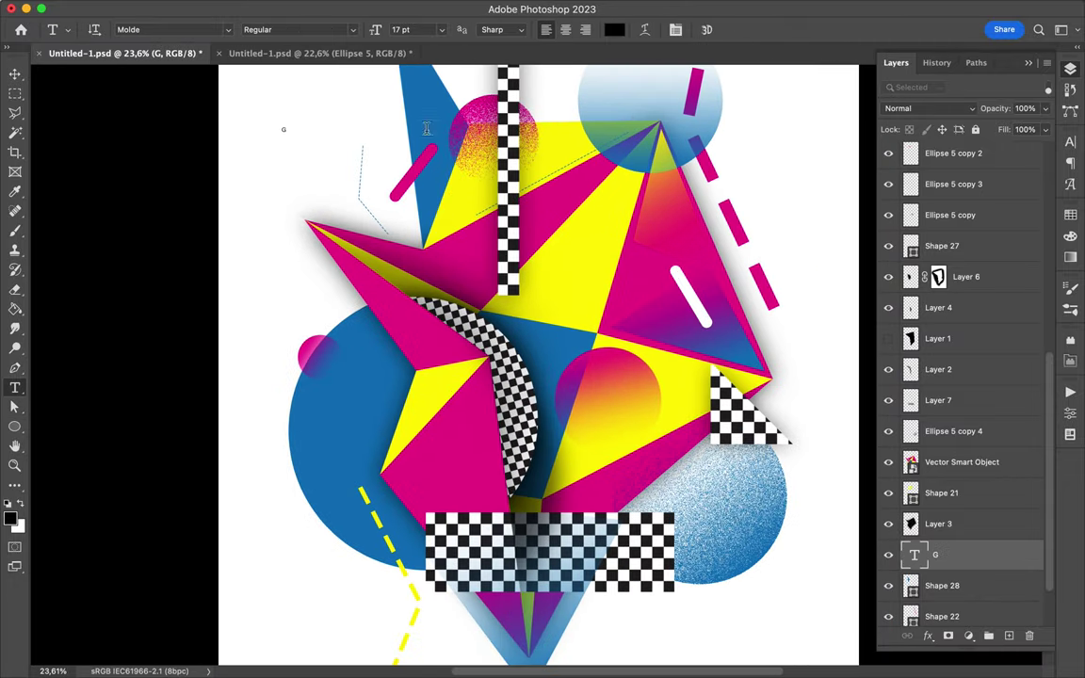
{"action": "left_click", "coordinate": [1070, 142]}
{"action": "left_click", "coordinate": [1044, 163]}
{"action": "scroll", "coordinate": [942, 236], "scroll_direction": "down", "scroll_amount": 5}
{"action": "left_click", "coordinate": [941, 276]}
{"action": "key", "text": "Return"}
{"action": "mouse_move", "coordinate": [318, 170]}
{"action": "left_mouse_down"}
{"action": "mouse_move", "coordinate": [428, 230]}
{"action": "mouse_move", "coordinate": [461, 269]}
{"action": "left_mouse_up"}
{"action": "left_click", "coordinate": [1069, 68]}
Colour the G blue and choose a gradient for it on a new layer.
{"action": "scroll", "coordinate": [941, 273], "scroll_direction": "up", "scroll_amount": 2}
{"action": "left_click", "coordinate": [1069, 216]}
{"action": "left_click", "coordinate": [895, 252]}
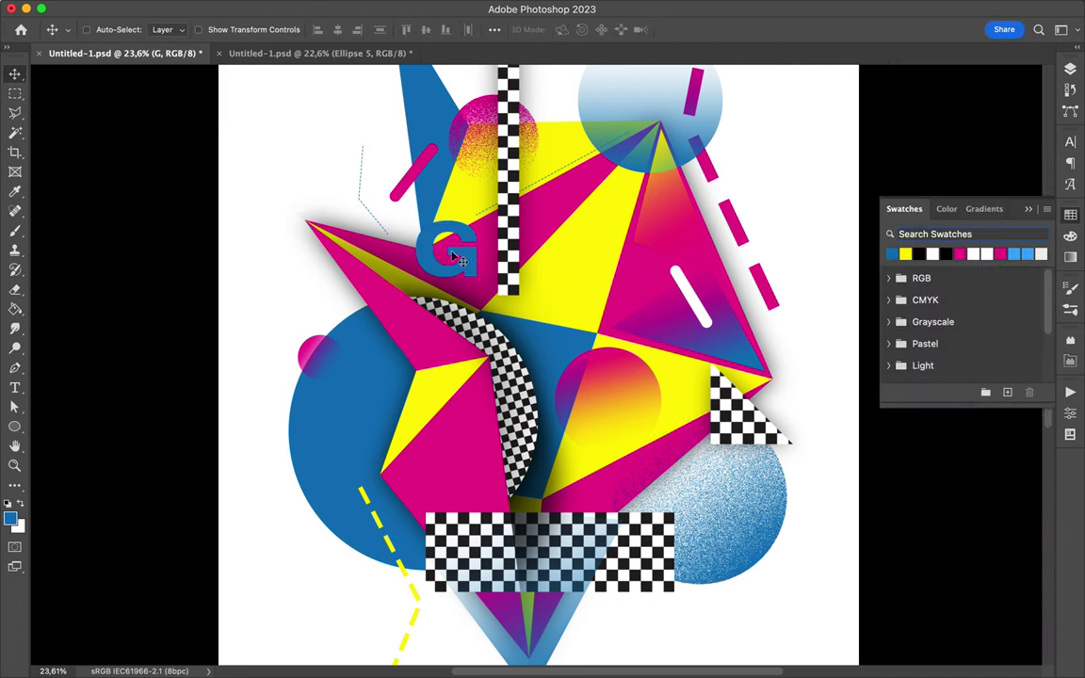
{"action": "left_click", "coordinate": [1070, 68]}
{"action": "left_click", "coordinate": [1008, 635]}
{"action": "key", "text": "g"}
{"action": "left_click", "coordinate": [15, 308]}
{"action": "left_click", "coordinate": [113, 30]}
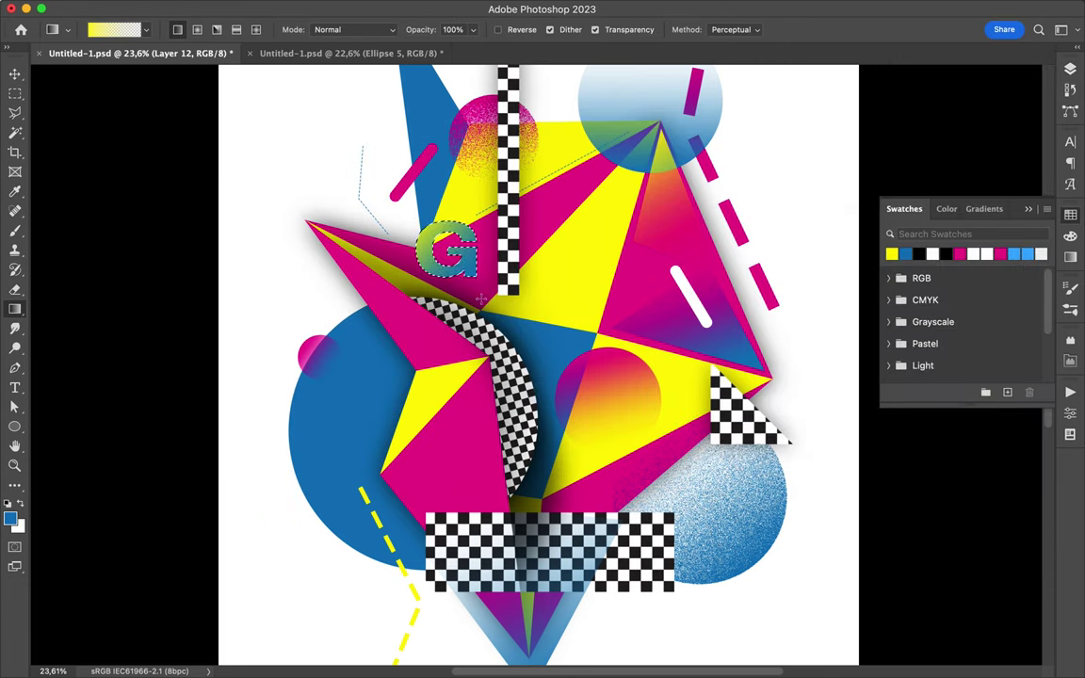
Make a yellow offset copy behind the G, plus a copy right of the checker strip retyped as E.
{"action": "key", "text": "v"}
{"action": "scroll", "coordinate": [499, 303], "scroll_direction": "right", "scroll_amount": 3}
{"action": "scroll", "coordinate": [499, 303], "scroll_direction": "up", "scroll_amount": 3}
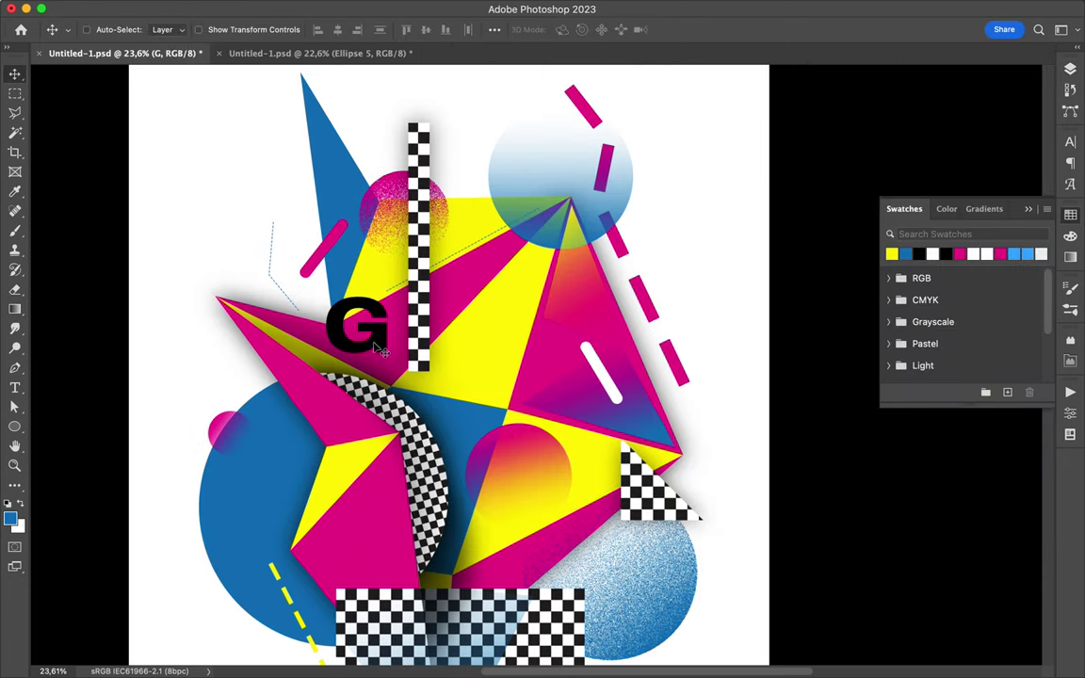
{"action": "left_click_drag", "start_coordinate": [380, 350], "coordinate": [383, 354]}
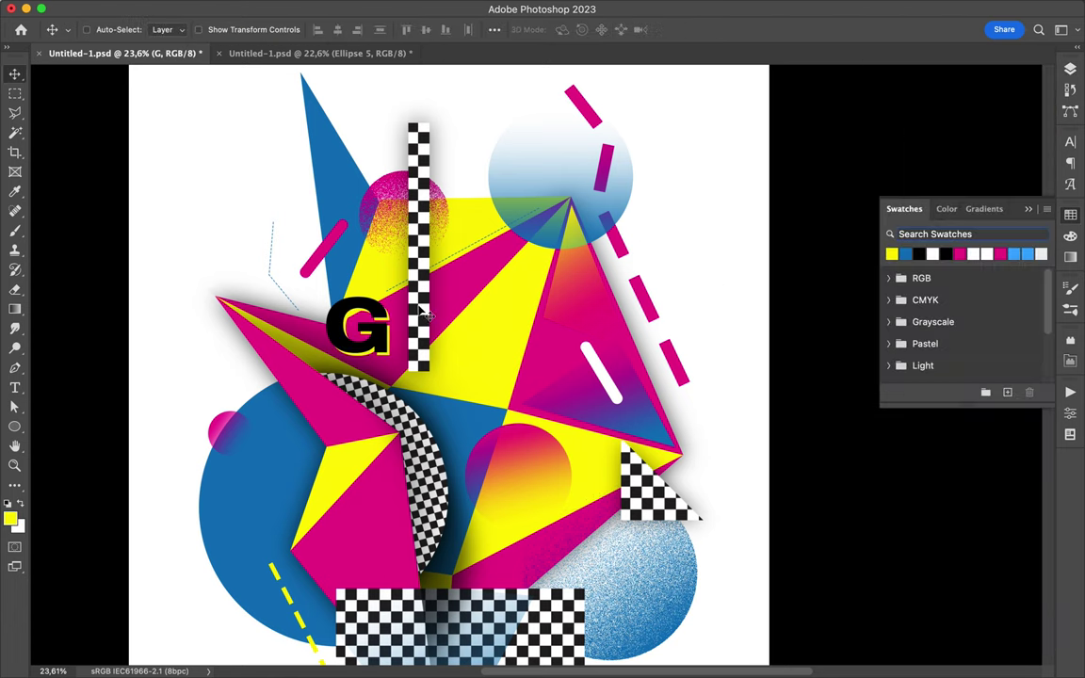
{"action": "left_click_drag", "start_coordinate": [422, 312], "coordinate": [542, 315]}
{"action": "key", "text": "t"}
{"action": "double_click", "coordinate": [470, 325]}
{"action": "type", "text": "E"}
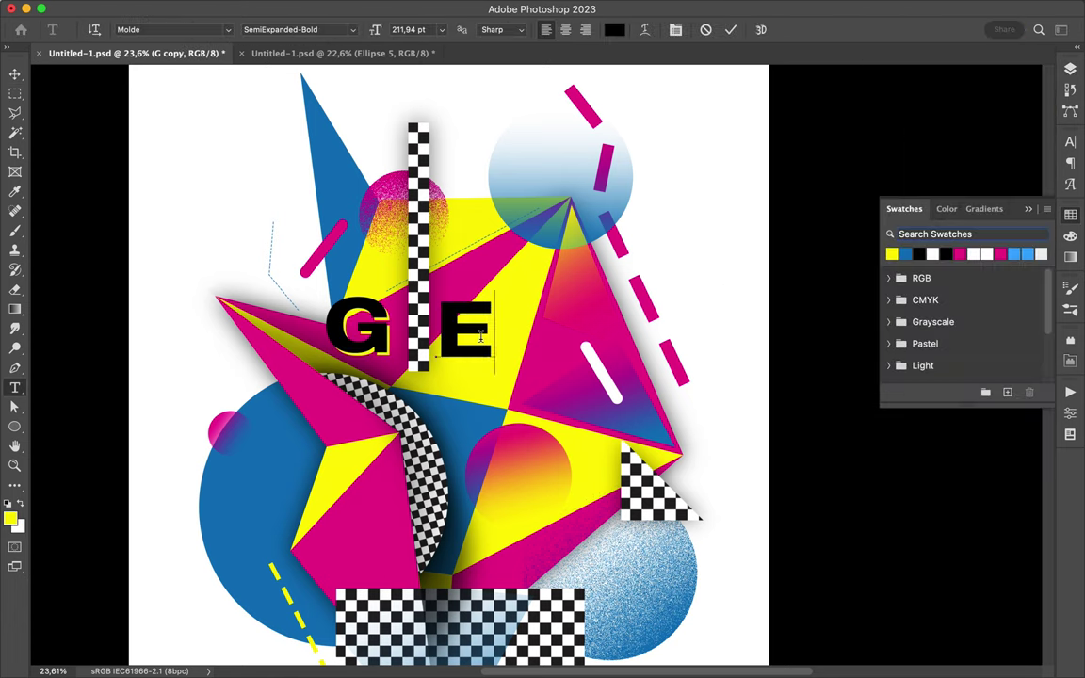
{"action": "key", "text": "Escape"}
{"action": "key", "text": "v"}
Give the E a heavy condensed style, enlarge it about threefold and colour it white.
{"action": "left_click", "coordinate": [1069, 141]}
{"action": "left_click", "coordinate": [1012, 163]}
{"action": "left_click", "coordinate": [973, 303]}
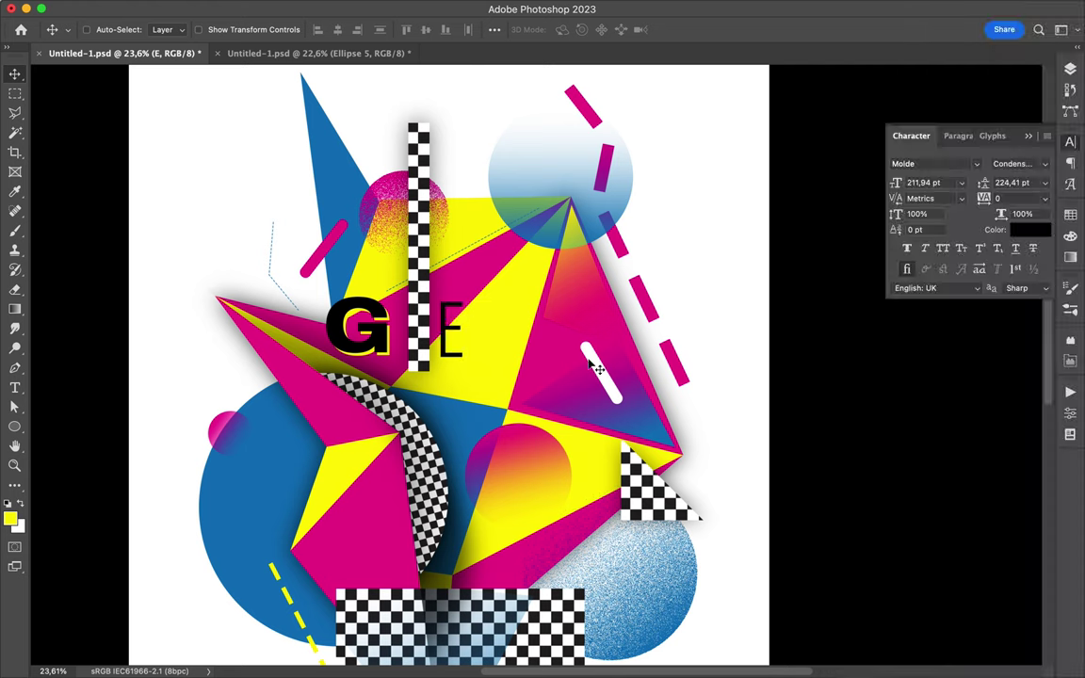
{"action": "key", "text": "ctrl+t"}
{"action": "left_click_drag", "start_coordinate": [463, 358], "coordinate": [555, 435]}
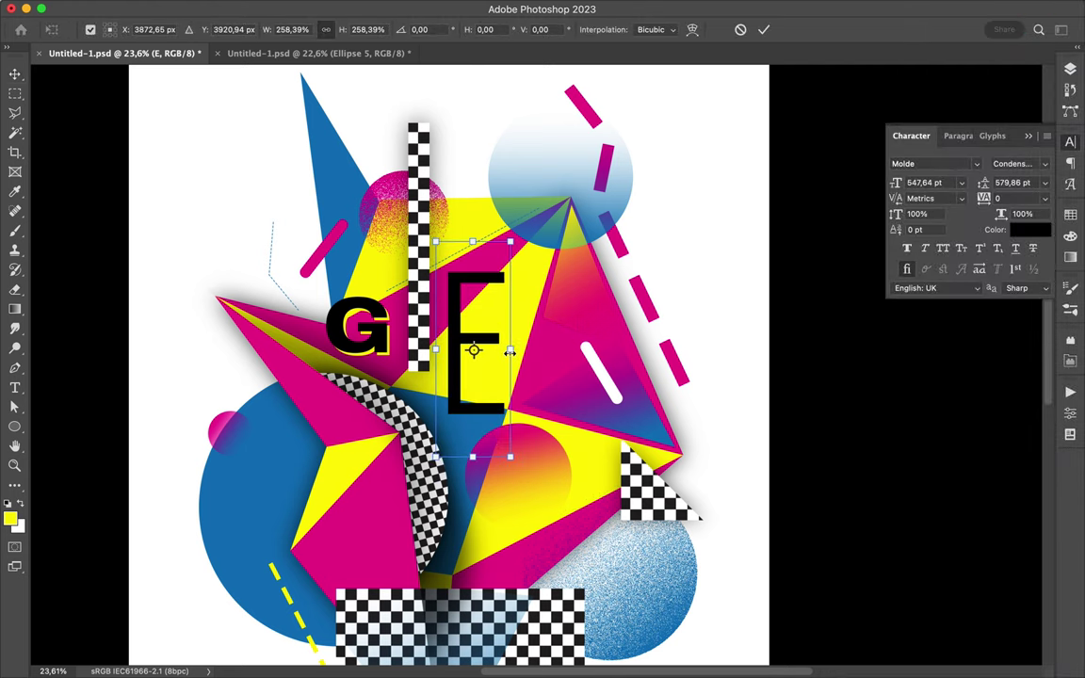
{"action": "key", "text": "Return"}
{"action": "left_click", "coordinate": [1012, 162]}
{"action": "left_click", "coordinate": [1014, 185]}
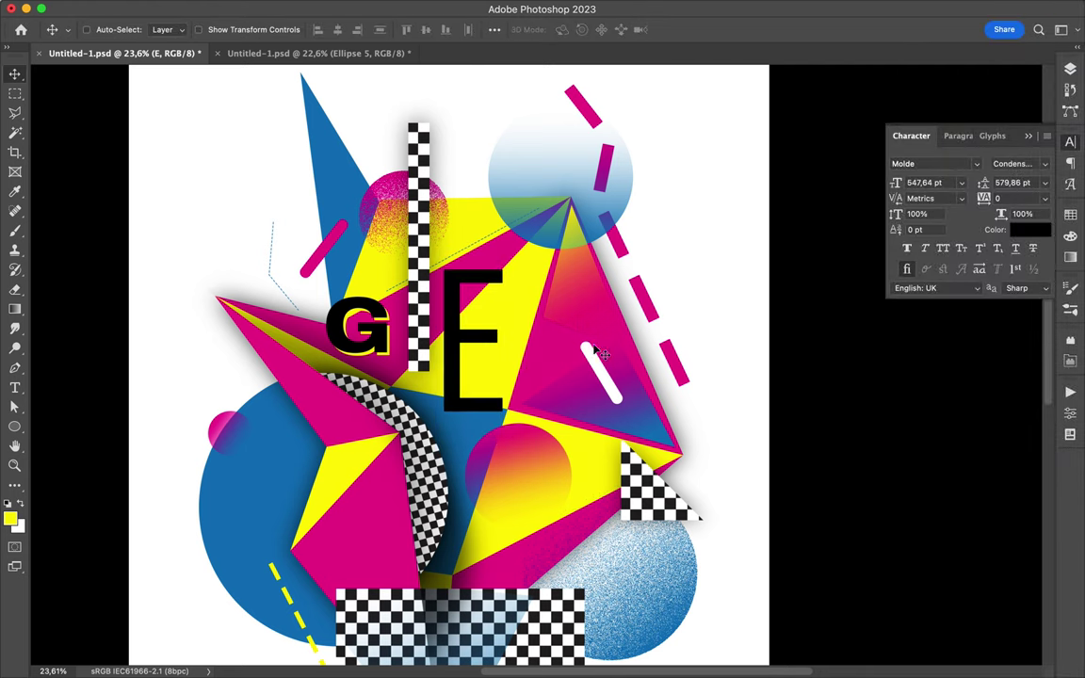
{"action": "left_click", "coordinate": [1070, 215]}
{"action": "left_click", "coordinate": [940, 251]}
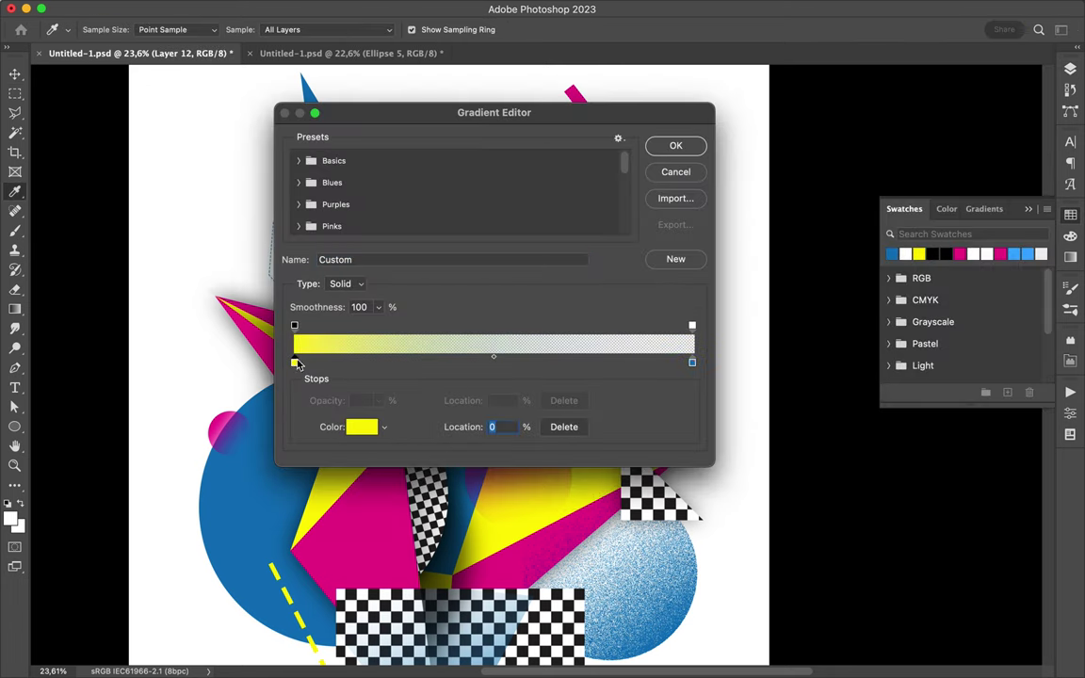
Enlarge the O to poster size near the centre and colour it blue.
{"action": "left_click", "coordinate": [684, 149]}
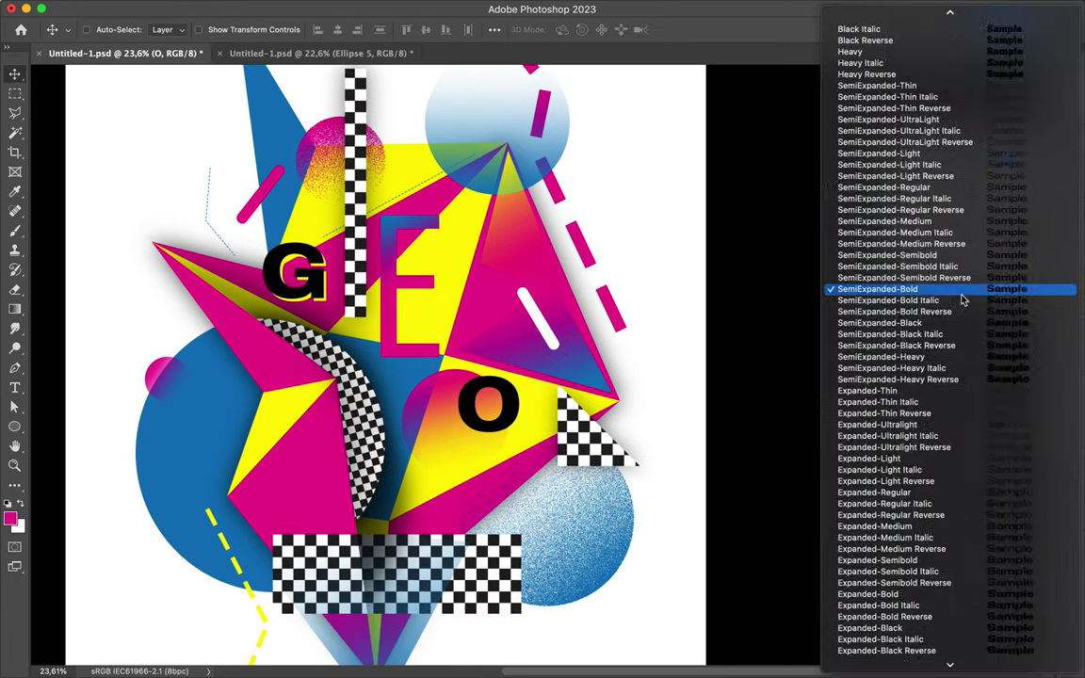
{"action": "key", "text": "ctrl+t"}
{"action": "left_click_drag", "start_coordinate": [540, 386], "coordinate": [520, 407]}
{"action": "key", "text": "Return"}
{"action": "left_click_drag", "start_coordinate": [451, 449], "coordinate": [481, 479]}
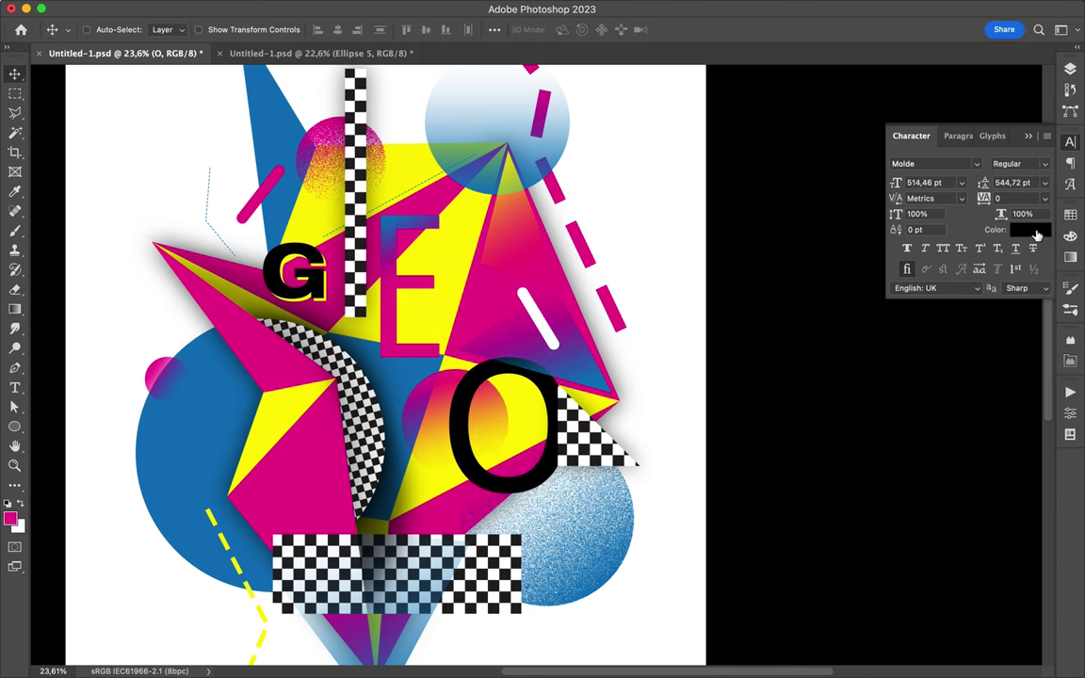
{"action": "left_click", "coordinate": [1022, 230]}
{"action": "left_click", "coordinate": [832, 203]}
Add a pink-to-transparent gradient over the O on a new layer.
{"action": "key", "text": "F7"}
{"action": "key", "text": "ctrl+shift+alt+n"}
{"action": "key", "text": "g"}
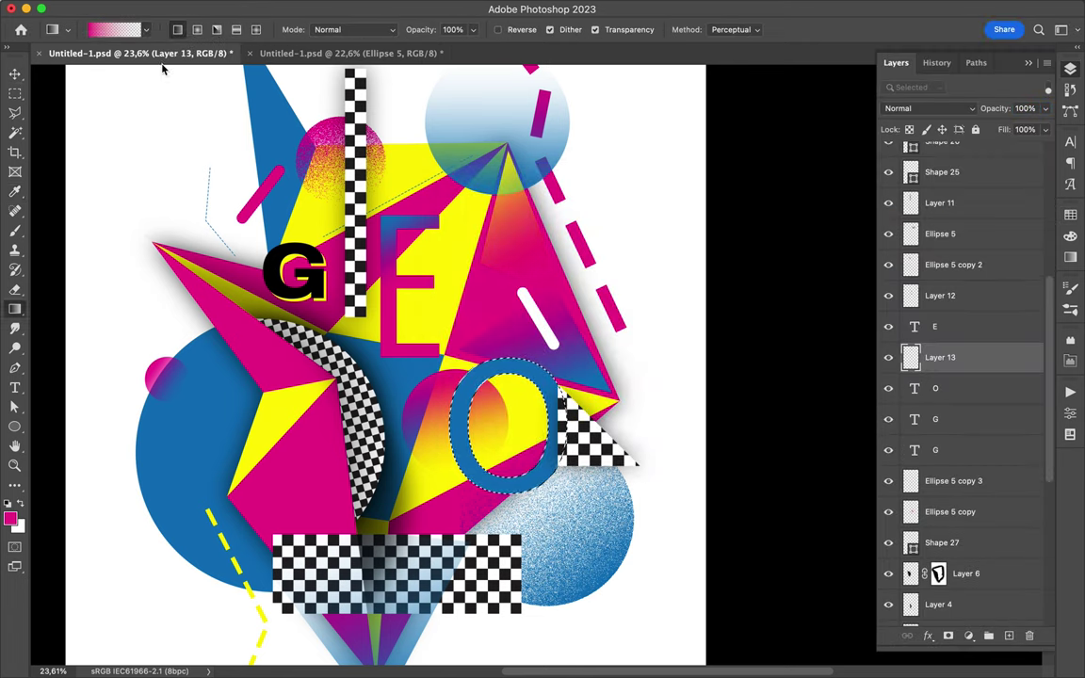
{"action": "left_click", "coordinate": [145, 29]}
{"action": "left_click", "coordinate": [119, 31]}
{"action": "double_click", "coordinate": [692, 362]}
{"action": "left_click", "coordinate": [892, 254]}
{"action": "left_click", "coordinate": [772, 203]}
{"action": "left_click", "coordinate": [688, 148]}
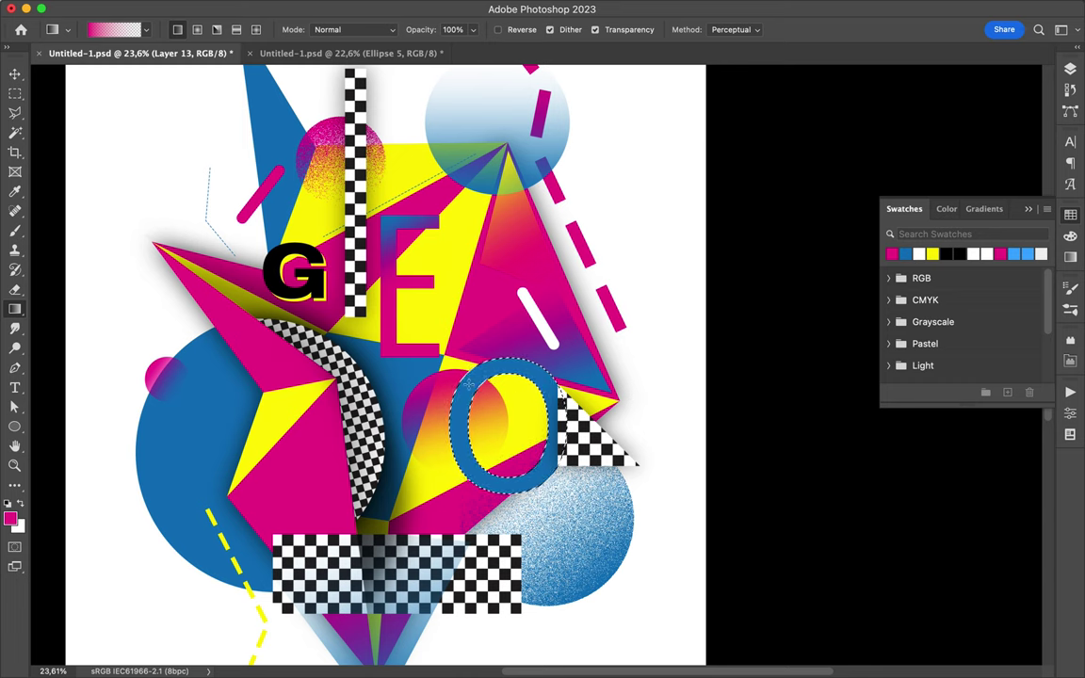
Duplicate the O as a slightly offset copy.
{"action": "key", "text": "v"}
{"action": "scroll", "coordinate": [591, 526], "scroll_direction": "down", "scroll_amount": 3}
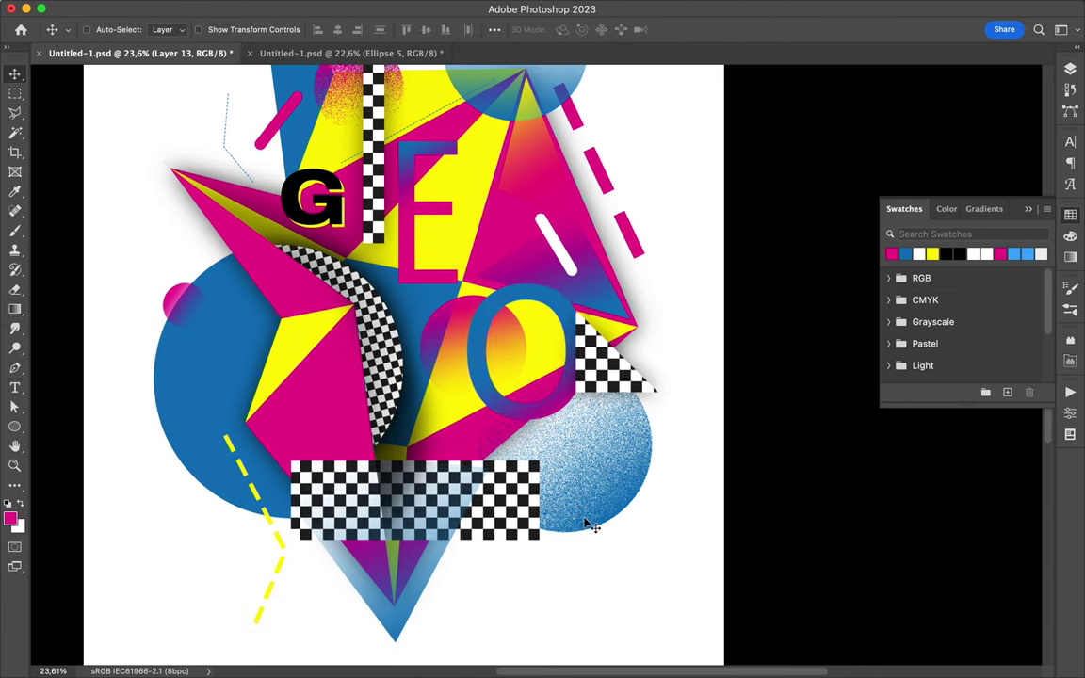
{"action": "left_click_drag", "start_coordinate": [530, 298], "coordinate": [524, 302]}
{"action": "key", "text": "F7"}
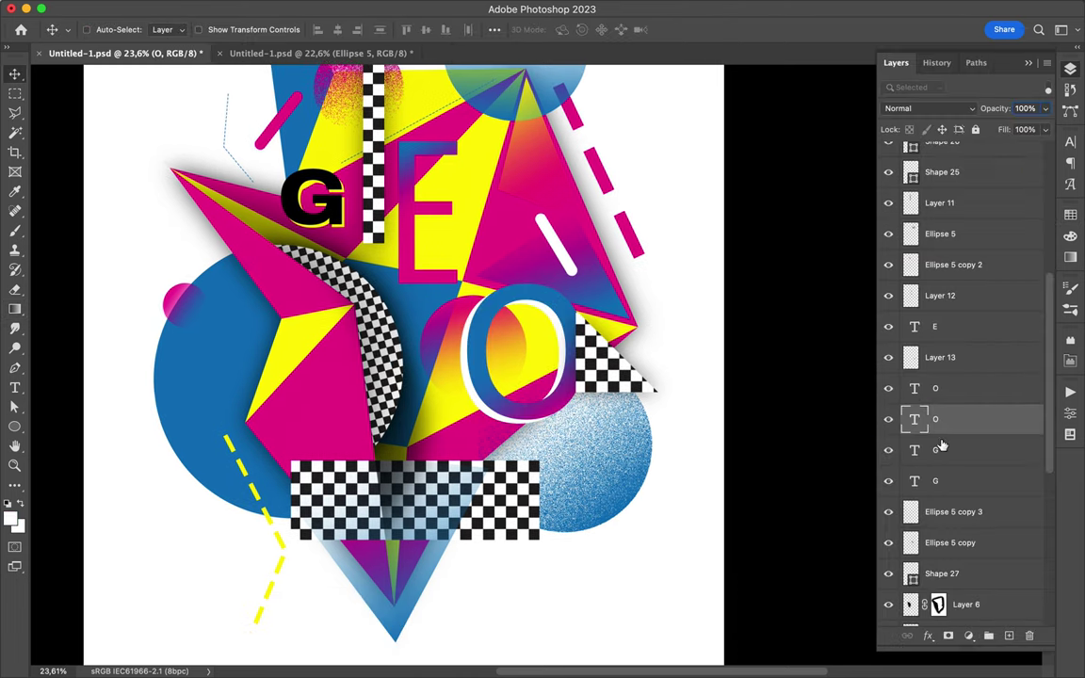
Duplicate the G lower down and retype the copy as #.
{"action": "left_click_drag", "start_coordinate": [353, 229], "coordinate": [470, 461]}
{"action": "double_click", "coordinate": [428, 429]}
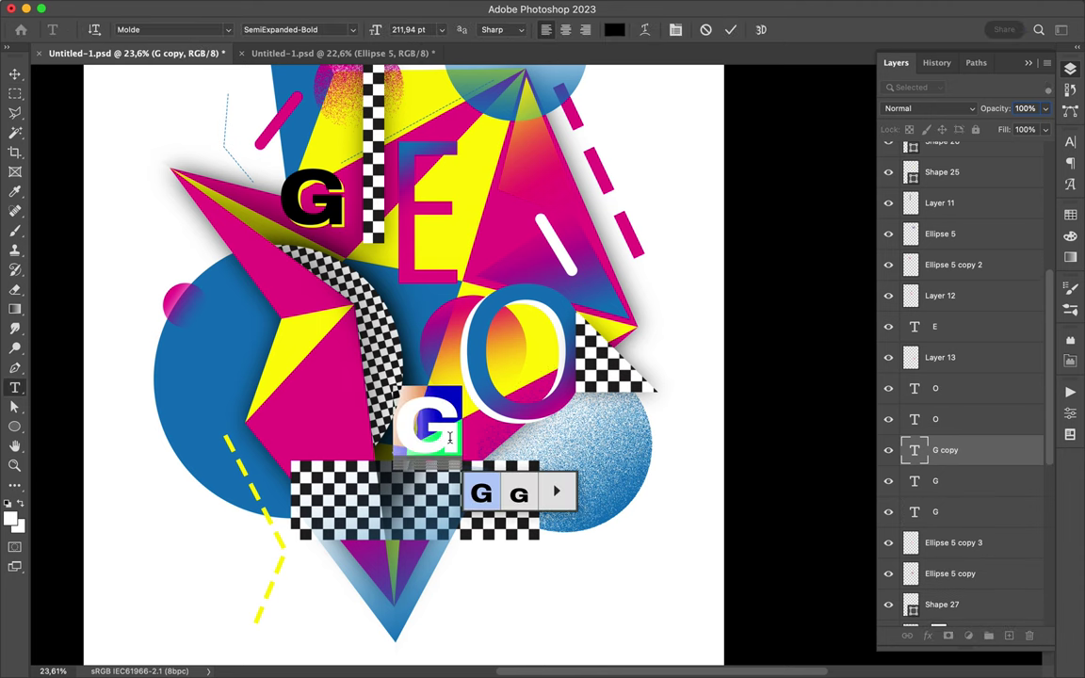
{"action": "type", "text": "#"}
{"action": "key", "text": "Escape"}
{"action": "key", "text": "F7"}
Place the # just left of the O and move a Layer 6 copy above it.
{"action": "left_click_drag", "start_coordinate": [421, 429], "coordinate": [430, 417]}
{"action": "key", "text": "F7"}
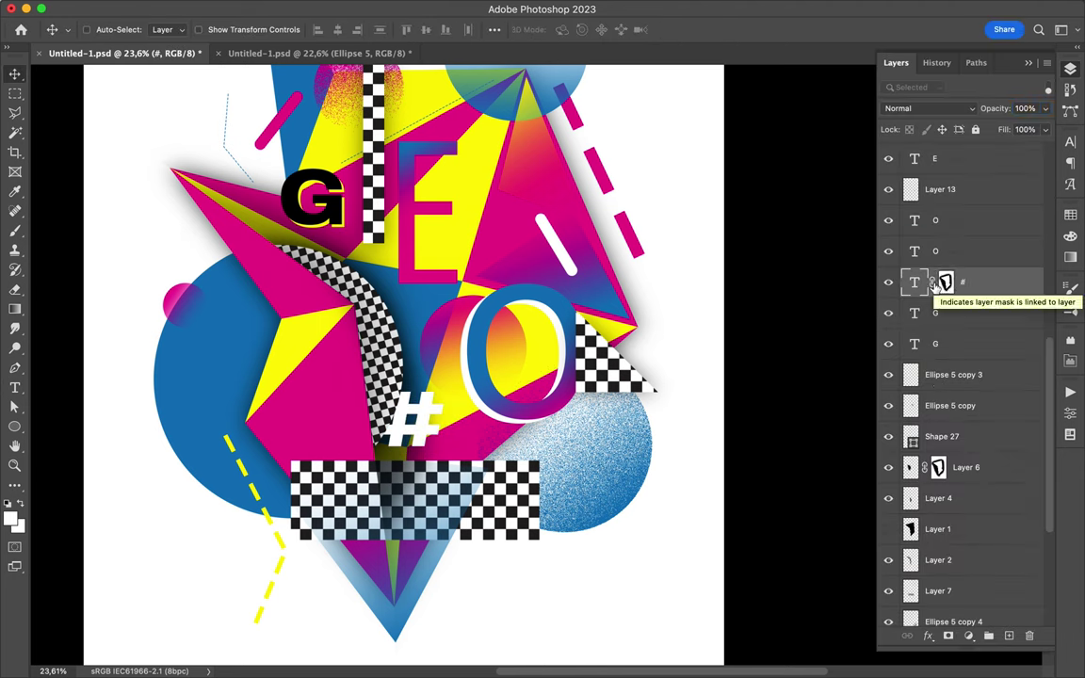
{"action": "left_click_drag", "start_coordinate": [946, 282], "coordinate": [941, 218]}
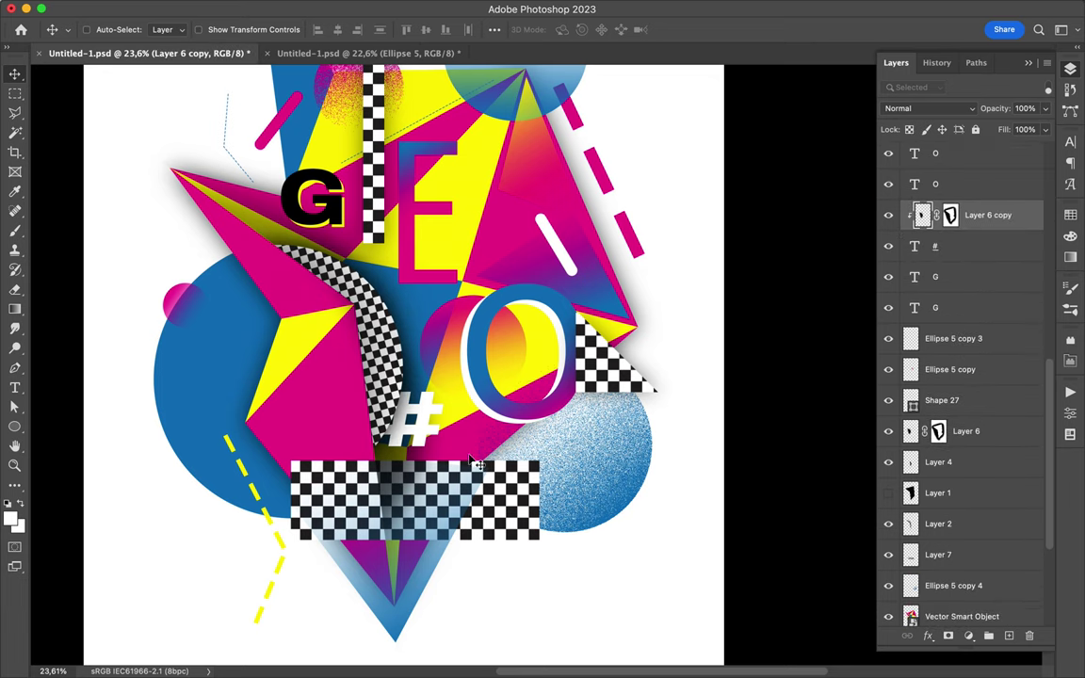
{"action": "left_click_drag", "start_coordinate": [433, 443], "coordinate": [475, 480]}
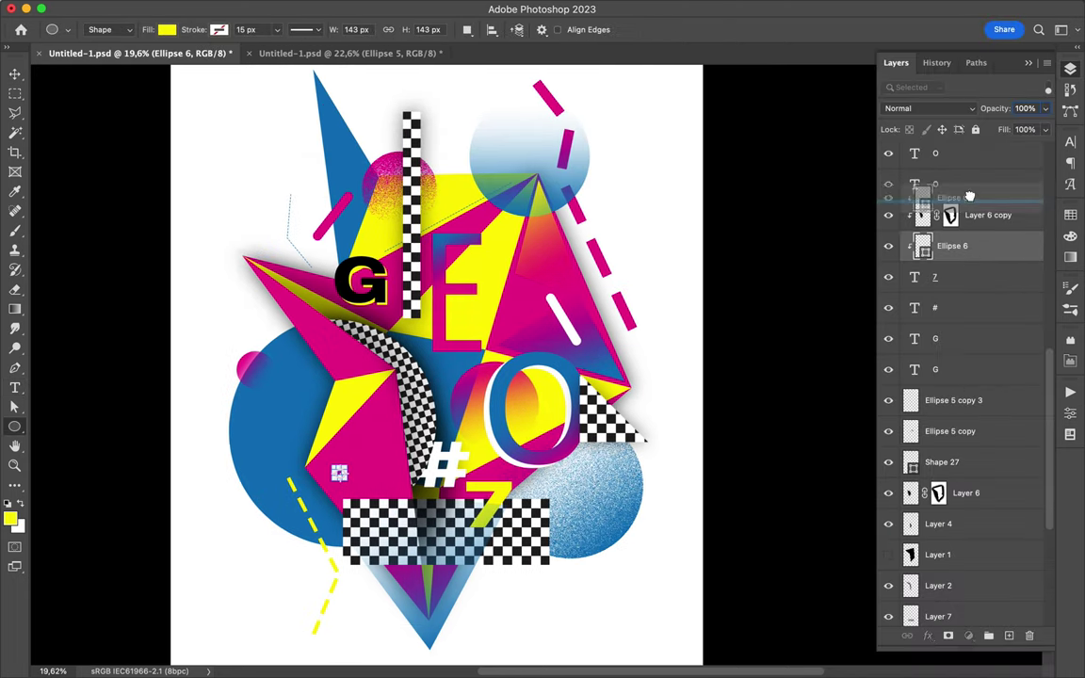
Duplicate the small yellow dot and reposition the Shape 25 line.
{"action": "left_click_drag", "start_coordinate": [345, 481], "coordinate": [357, 455], "text": "alt"}
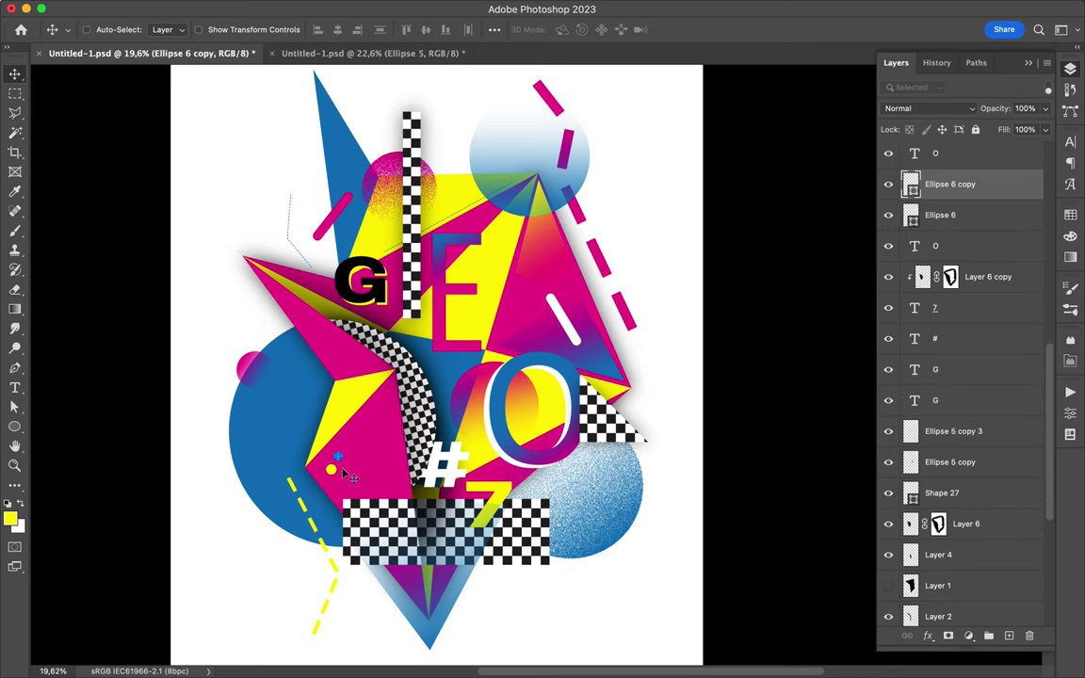
{"action": "left_click_drag", "start_coordinate": [554, 243], "coordinate": [556, 251]}
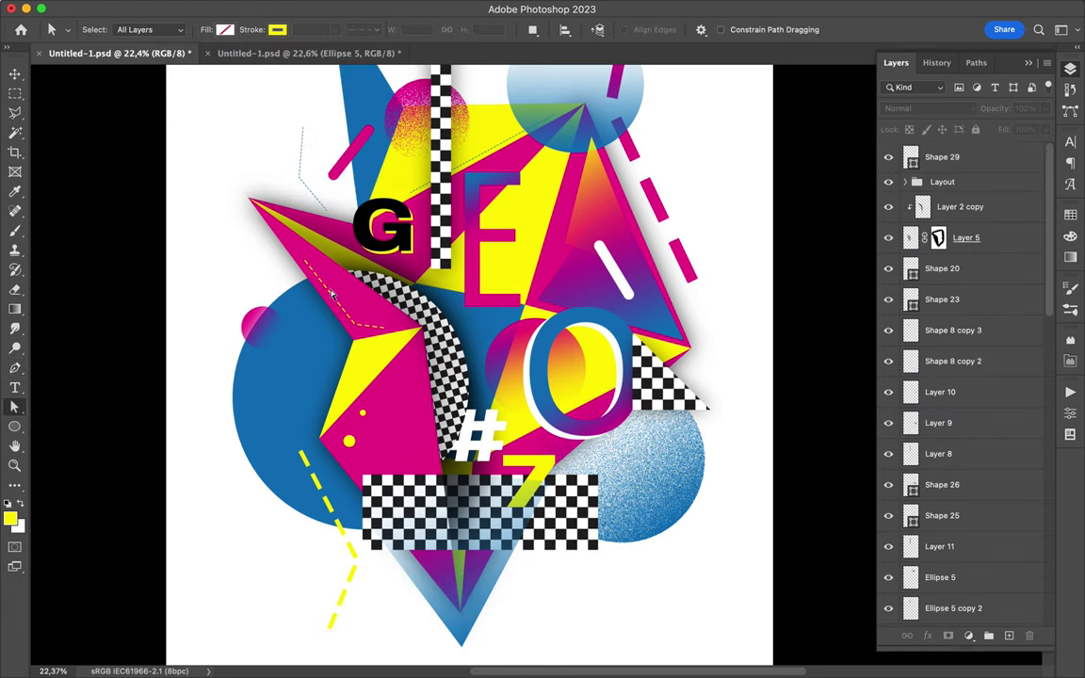
{"action": "left_click", "coordinate": [304, 269]}
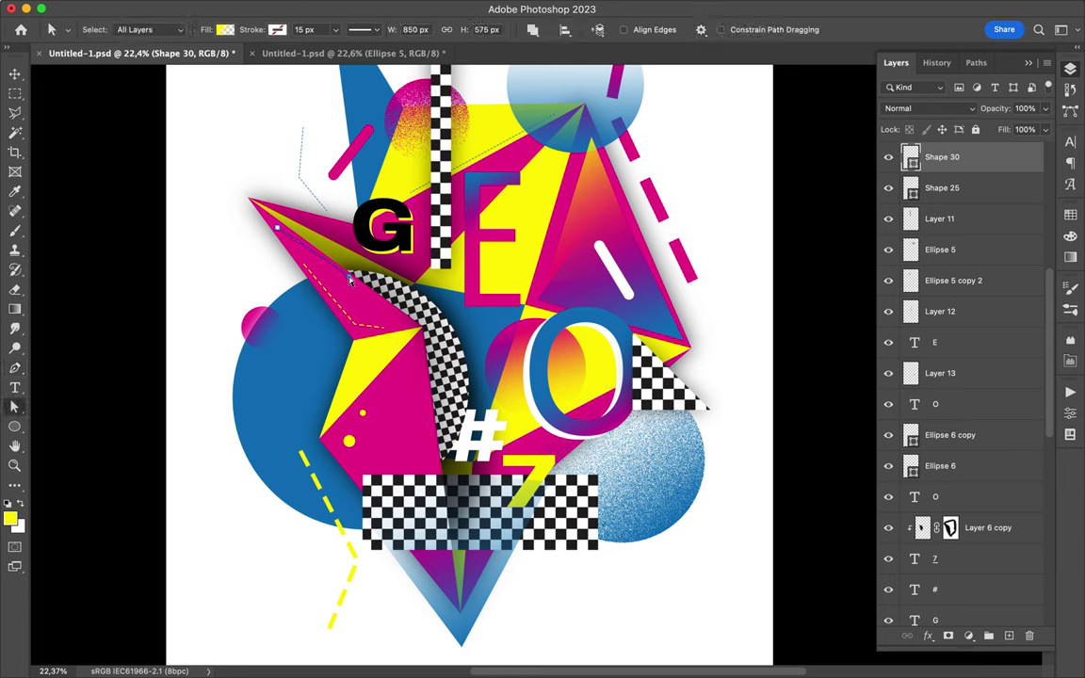
Give the lines no fill and dashed strokes, thickening the blue dashed line to 85.
{"action": "left_click", "coordinate": [235, 30]}
{"action": "left_click", "coordinate": [365, 29]}
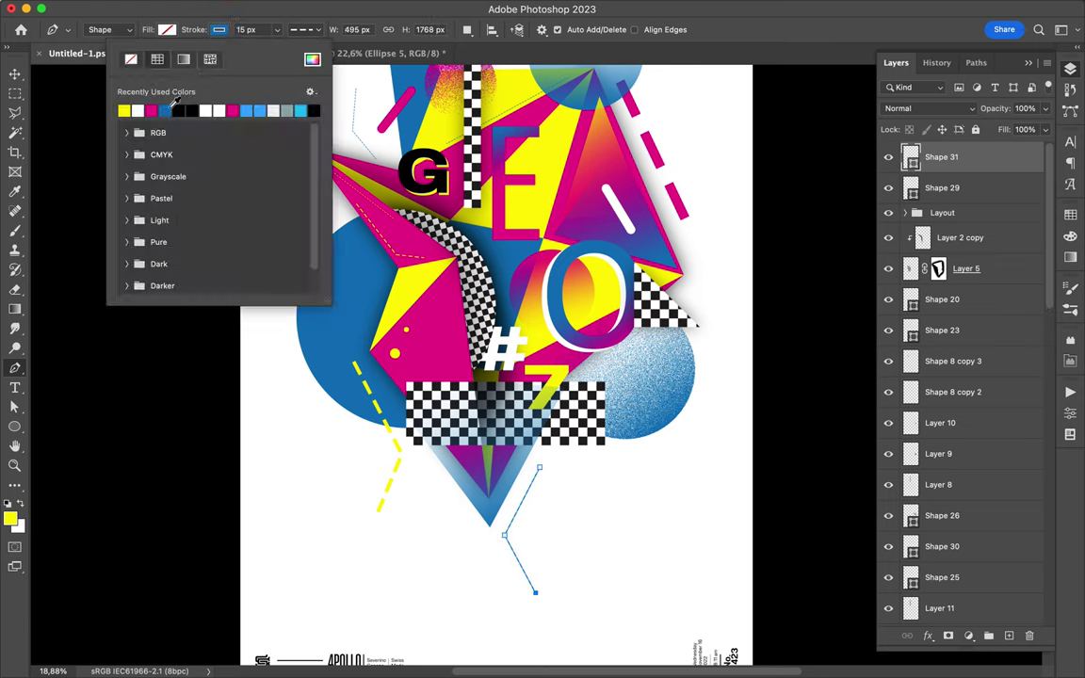
{"action": "left_click", "coordinate": [247, 29]}
{"action": "type", "text": "85"}
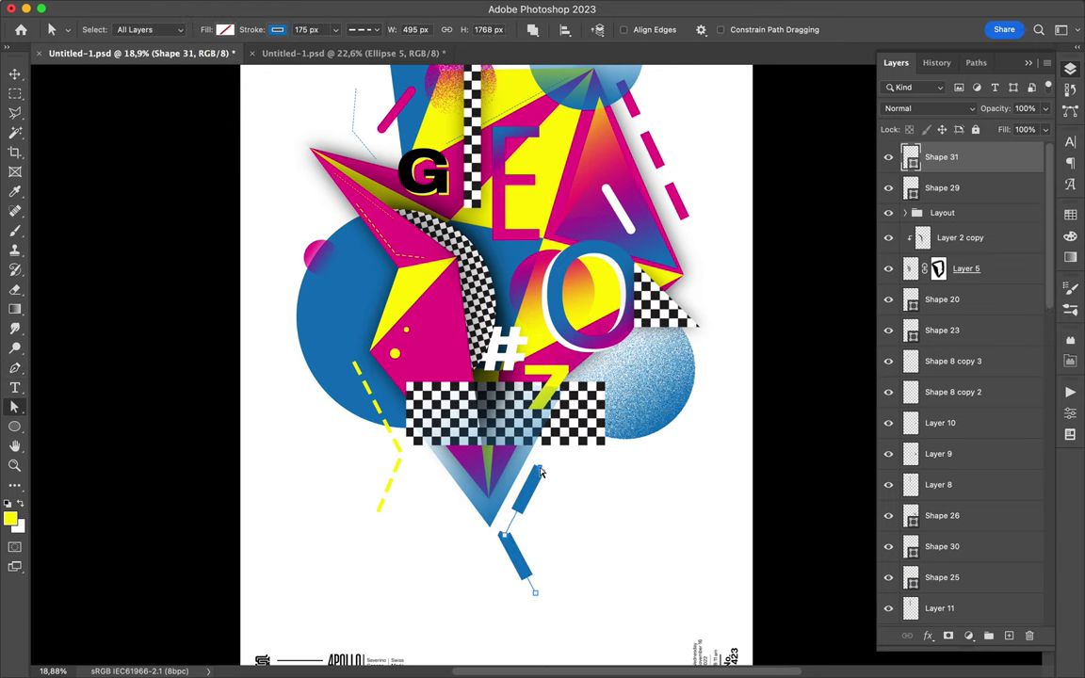
{"action": "type", "text": "v"}
{"action": "scroll", "coordinate": [593, 491], "scroll_direction": "up", "scroll_amount": 2}
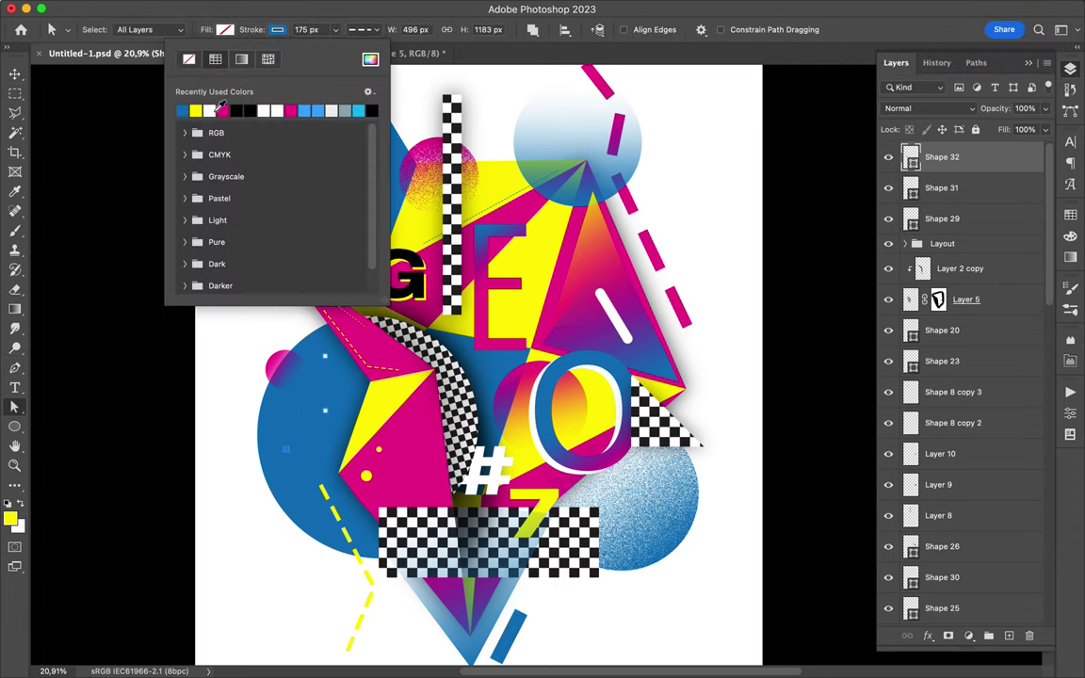
{"action": "key", "text": "v"}
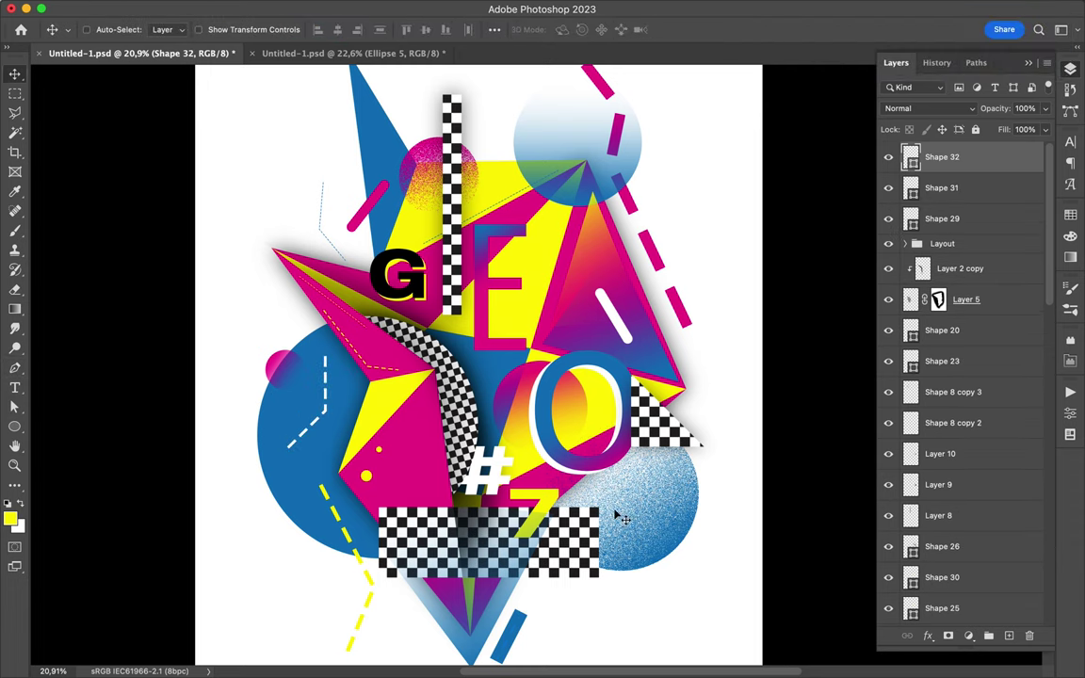
Draw a black-filled pen wedge shape beside the E.
{"action": "key", "text": "p"}
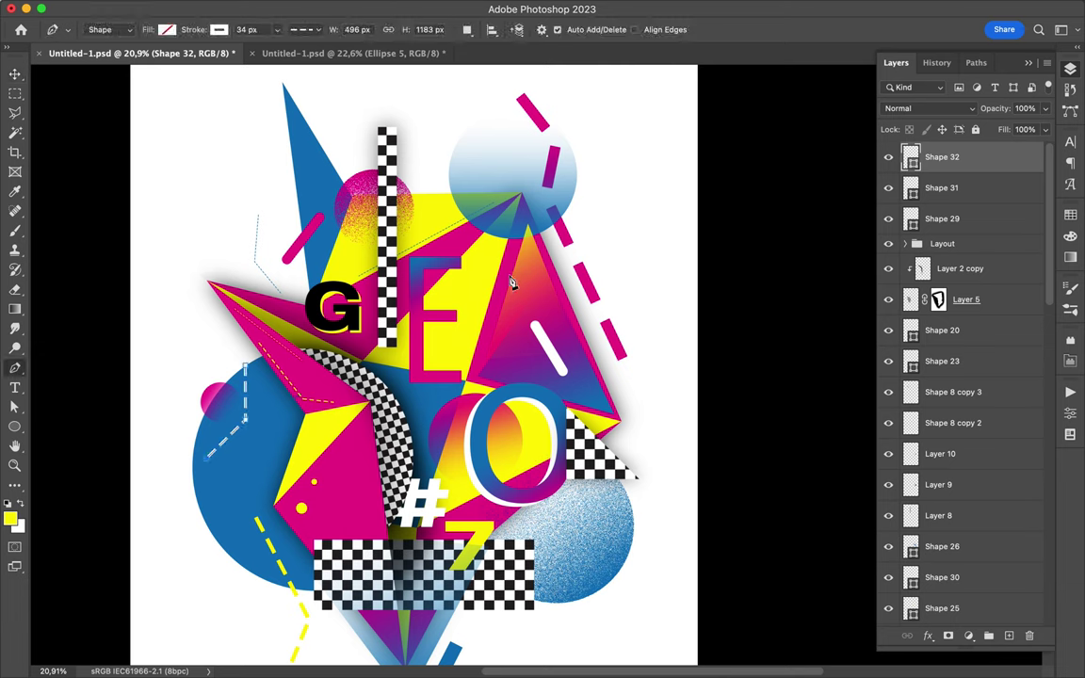
{"action": "left_click", "coordinate": [506, 271]}
{"action": "left_click", "coordinate": [166, 29]}
{"action": "left_click", "coordinate": [179, 106]}
{"action": "key", "text": "a"}
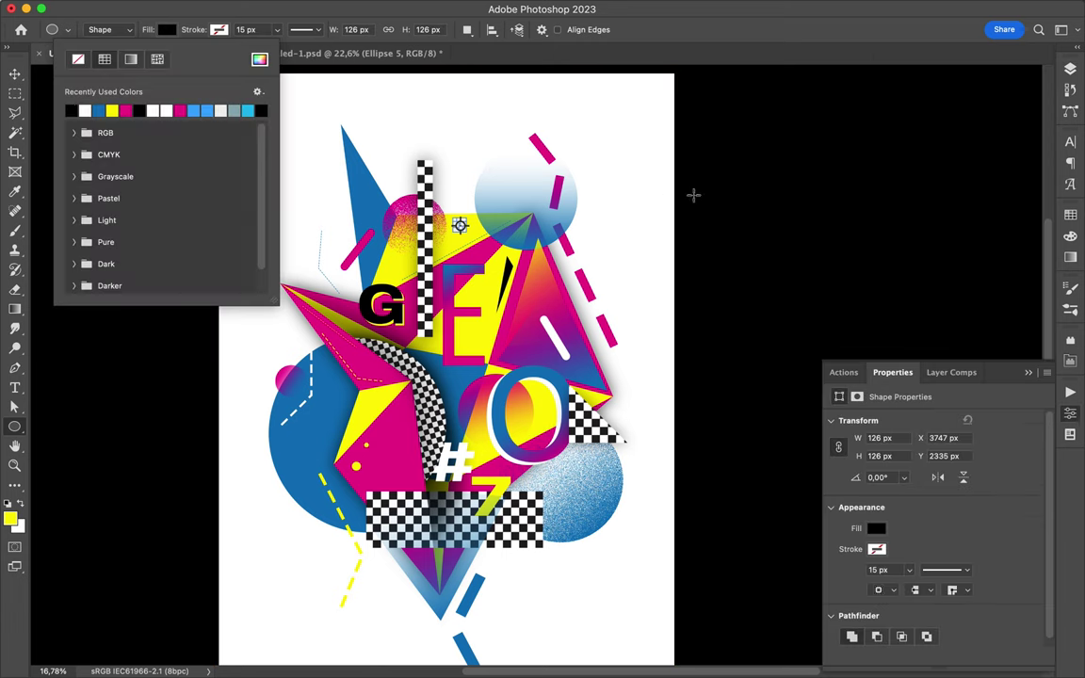
{"action": "key", "text": "v"}
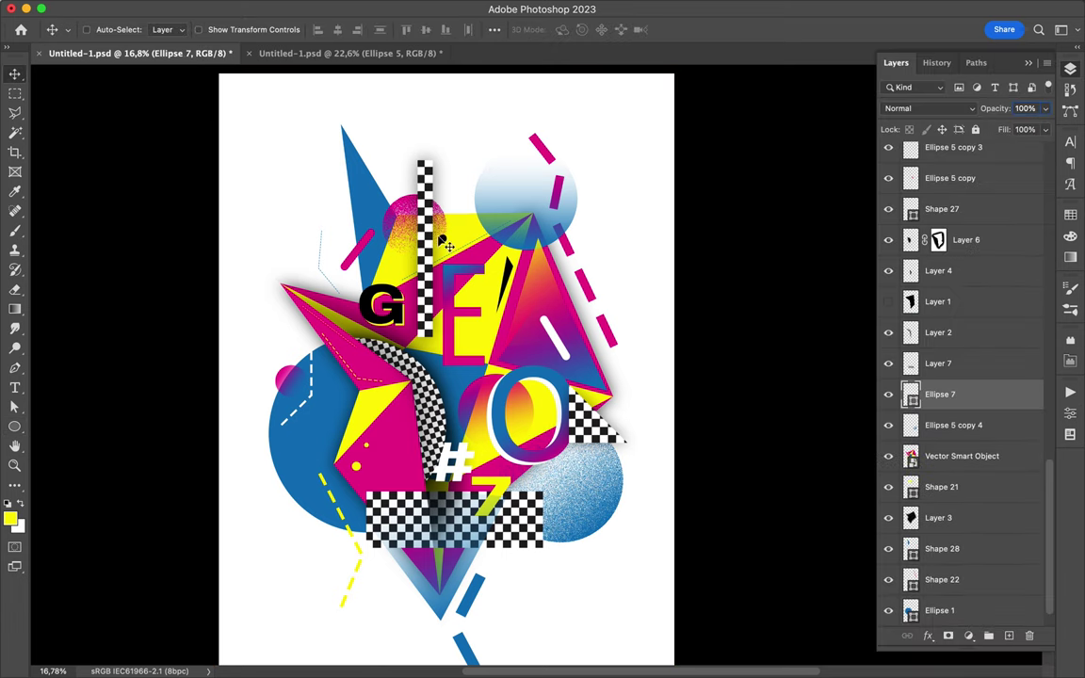
Move black dot Ellipse 7 above Ellipse 6 copy and duplicate it to a new spot.
{"action": "scroll", "coordinate": [447, 247], "scroll_direction": "up", "scroll_amount": 3}
{"action": "left_click_drag", "start_coordinate": [938, 394], "coordinate": [960, 243]}
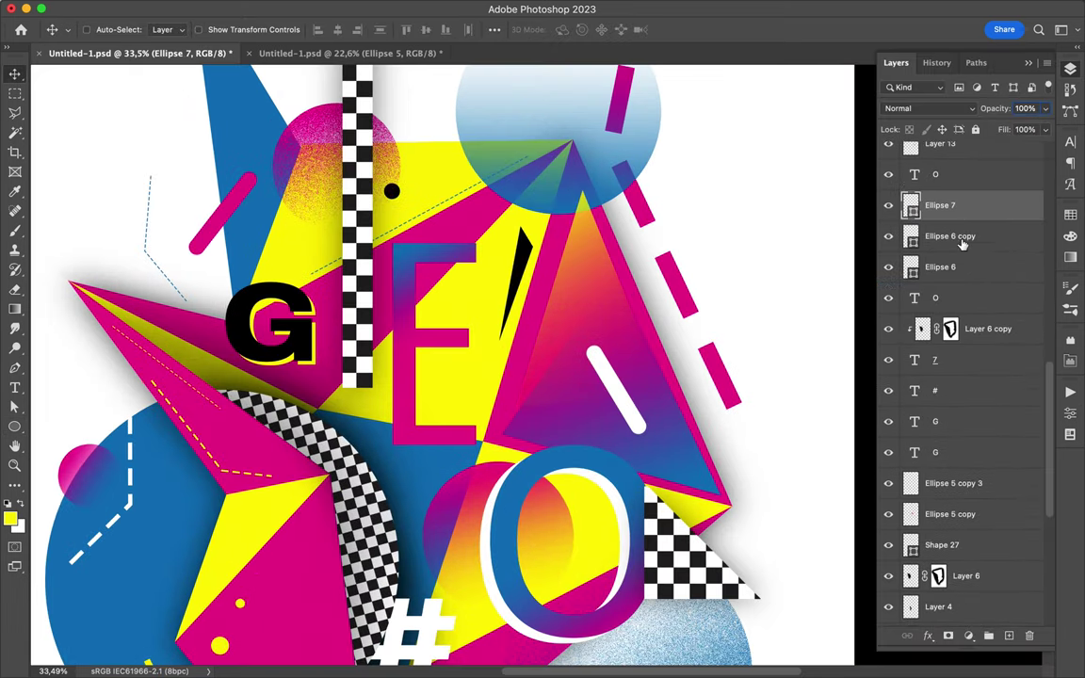
{"action": "left_click_drag", "start_coordinate": [391, 191], "coordinate": [254, 230]}
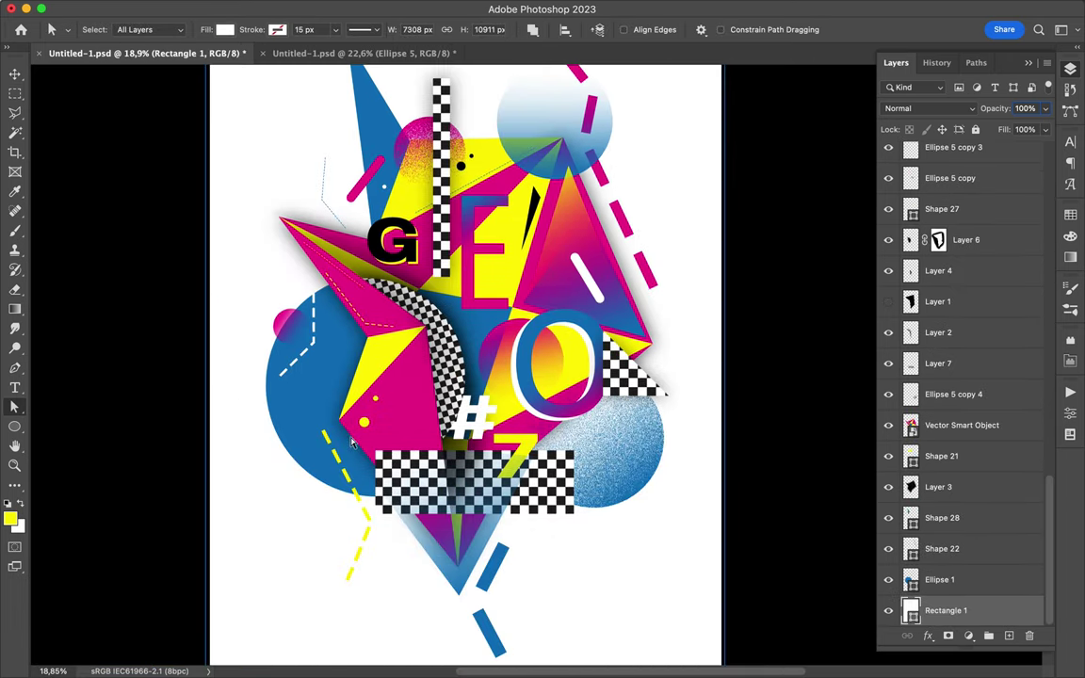
{"action": "scroll", "coordinate": [353, 442], "scroll_direction": "down", "scroll_amount": 2}
{"action": "key", "text": "v"}
{"action": "key", "text": "ctrl+alt+a"}
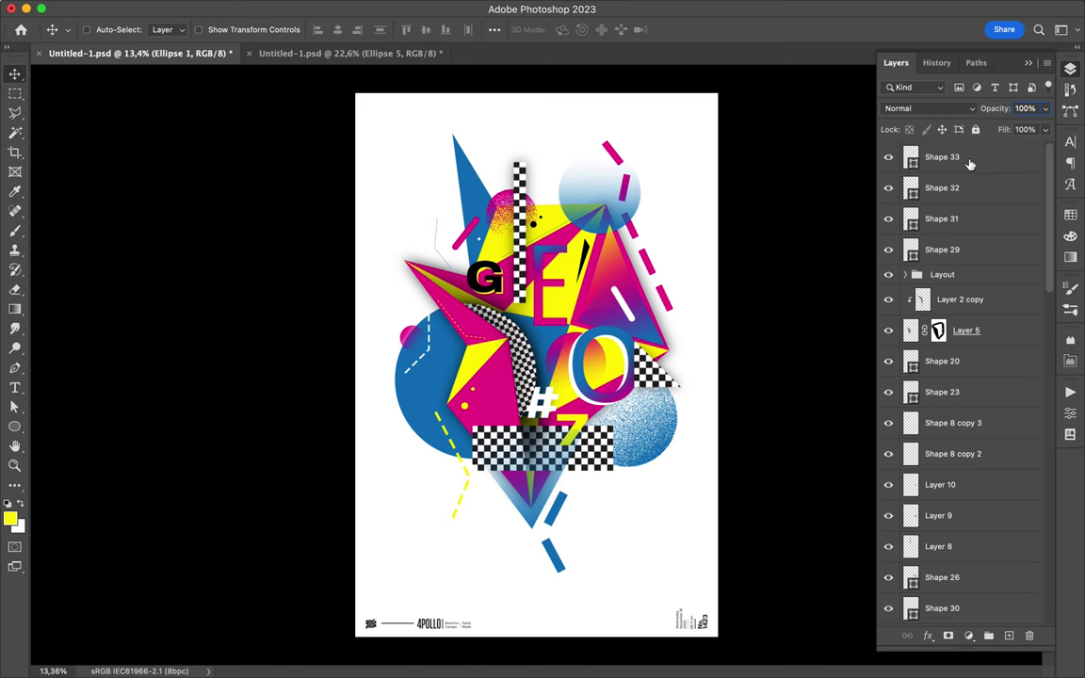
Scale all the selected artwork up to 105.05%.
{"action": "key", "text": "ctrl+t"}
{"action": "left_click_drag", "start_coordinate": [540, 589], "coordinate": [541, 597]}
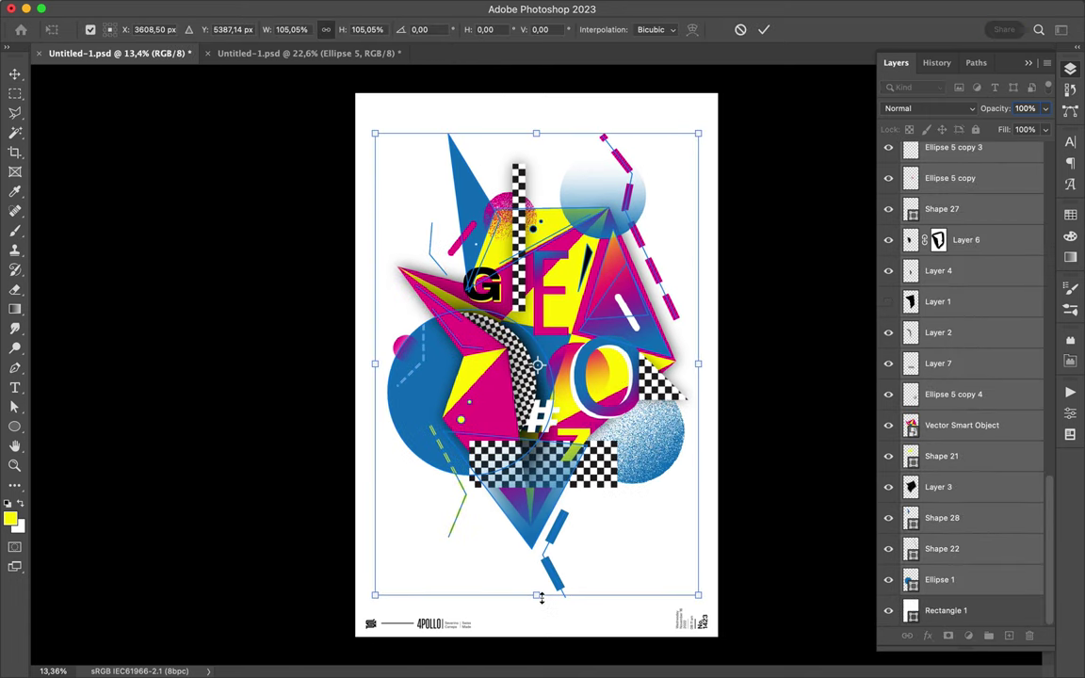
{"action": "key", "text": "Return"}
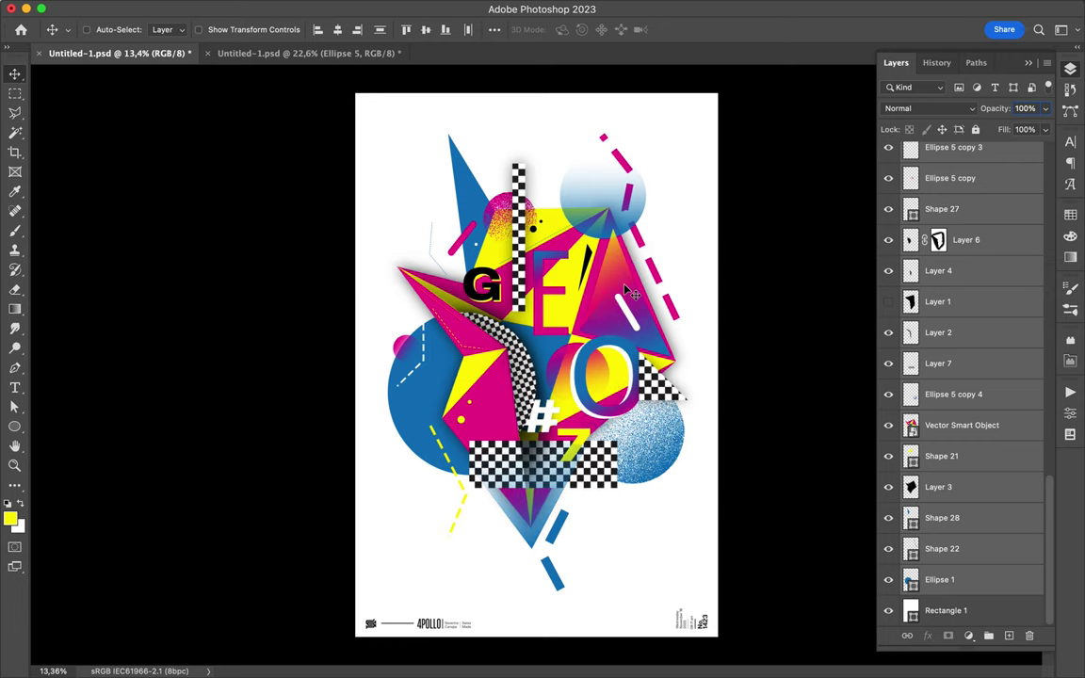
Select the pink dashed line and save the poster document.
{"action": "key", "text": "a"}
{"action": "left_click", "coordinate": [597, 132]}
{"action": "key", "text": "v"}
{"action": "key", "text": "ctrl+s"}
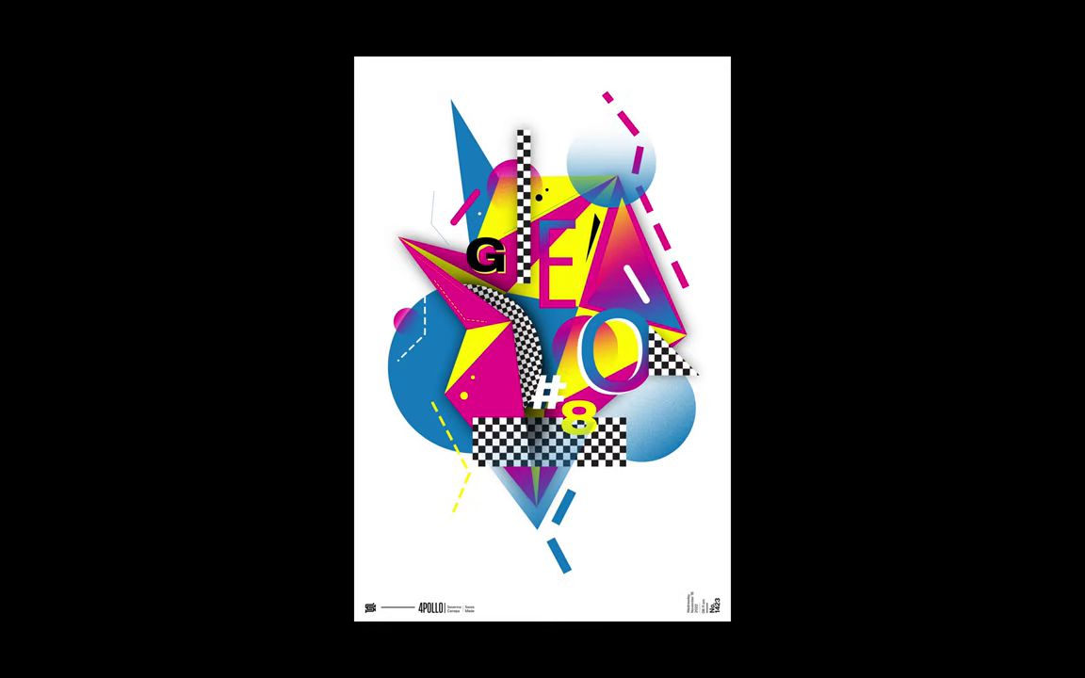